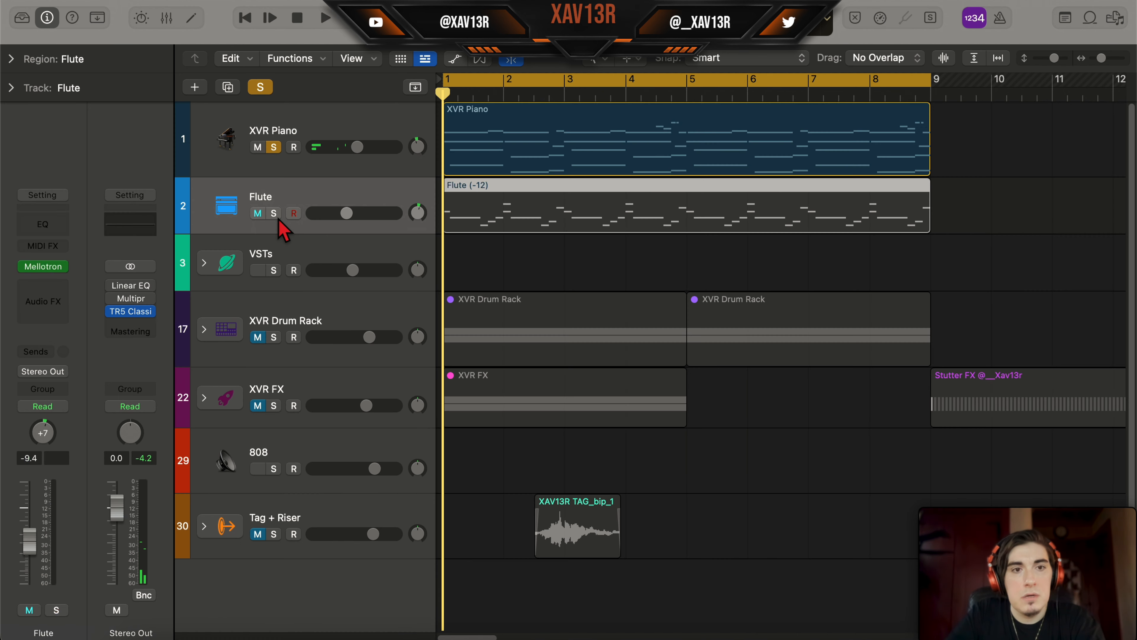
Step: Solo the Flute track and audition its region together with the piano melody
{"action": "left_click", "coordinate": [274, 212]}
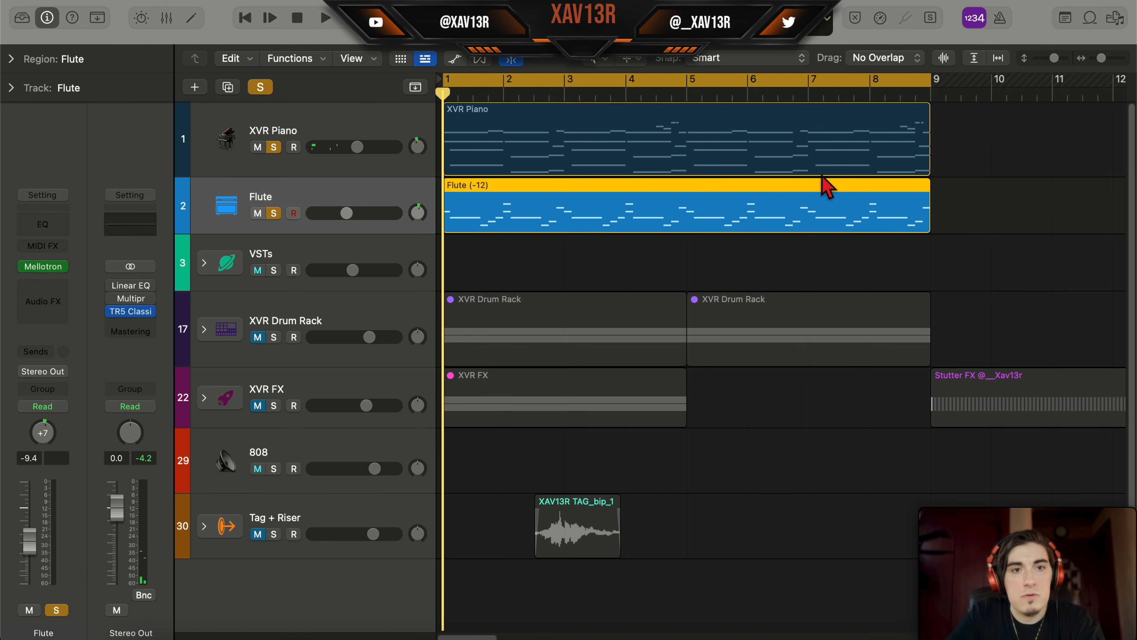
{"action": "double_click", "coordinate": [707, 227]}
{"action": "key", "text": "space"}
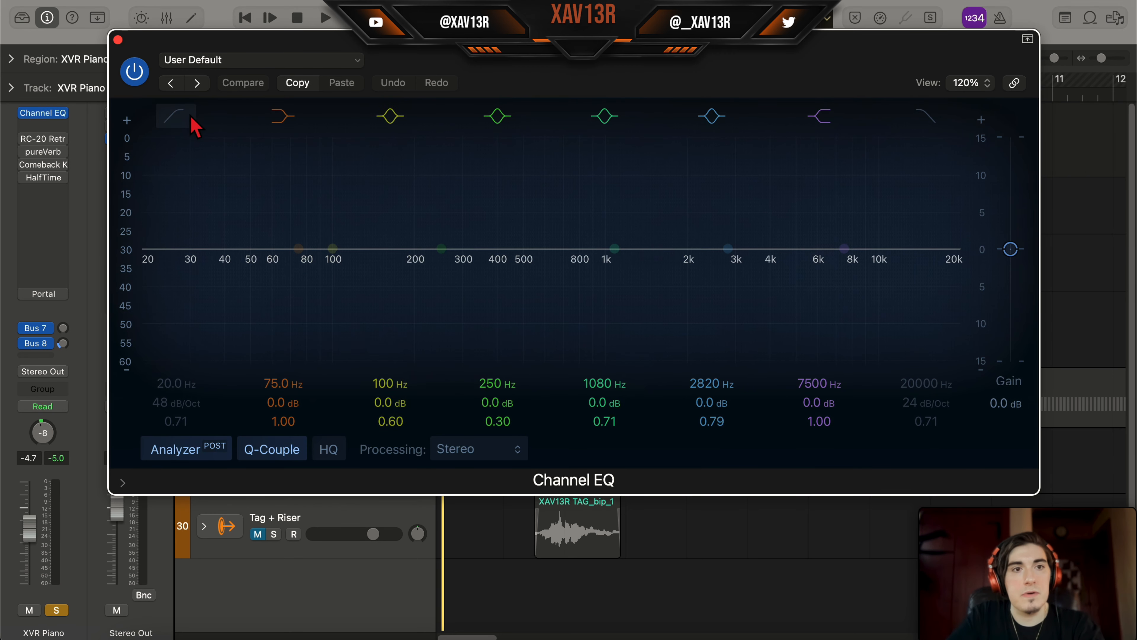
Step: Enable the low-cut band in the XVR Piano's Channel EQ at 165 Hz with a Q of 0.60
{"action": "left_click", "coordinate": [174, 117]}
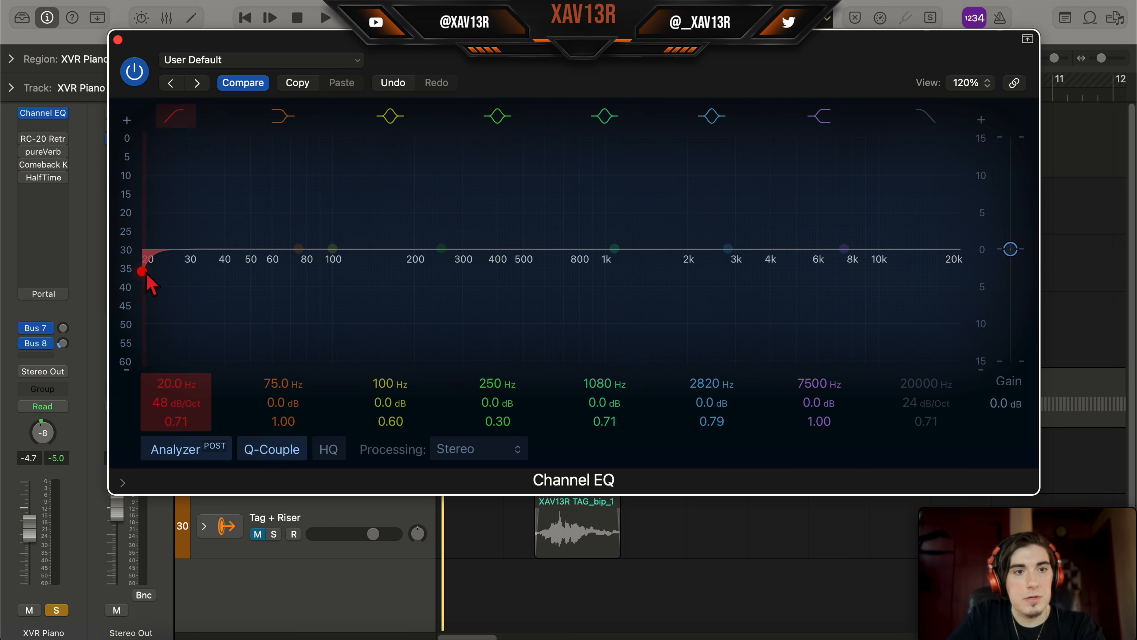
{"action": "left_click_drag", "start_coordinate": [142, 272], "coordinate": [384, 272]}
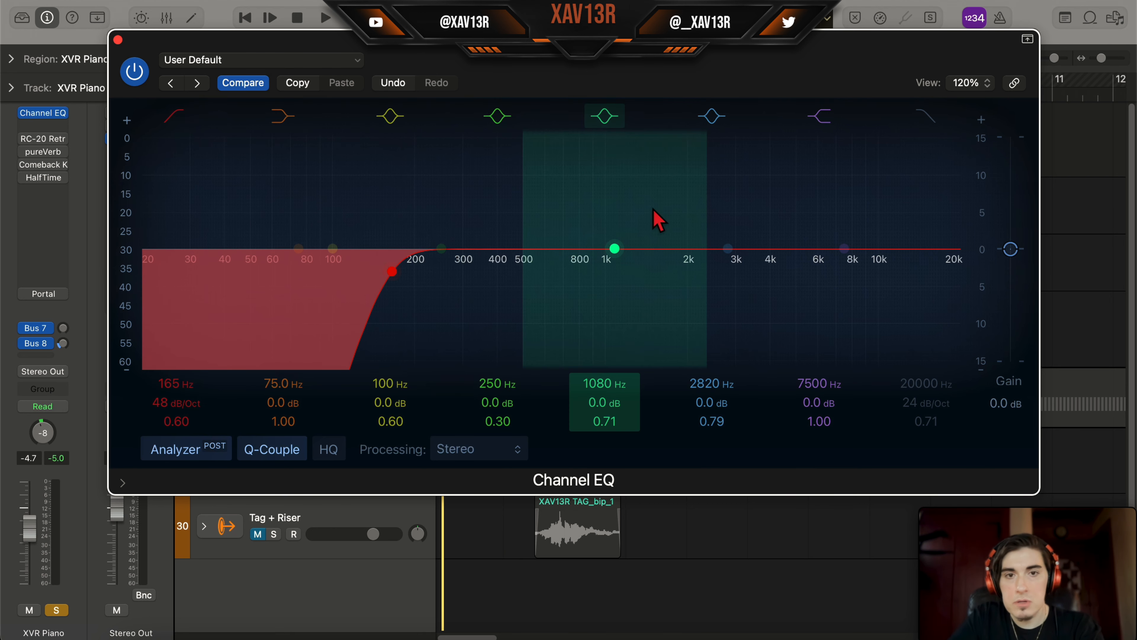
{"action": "left_click_drag", "start_coordinate": [609, 68], "coordinate": [561, 76]}
{"action": "key", "text": "space"}
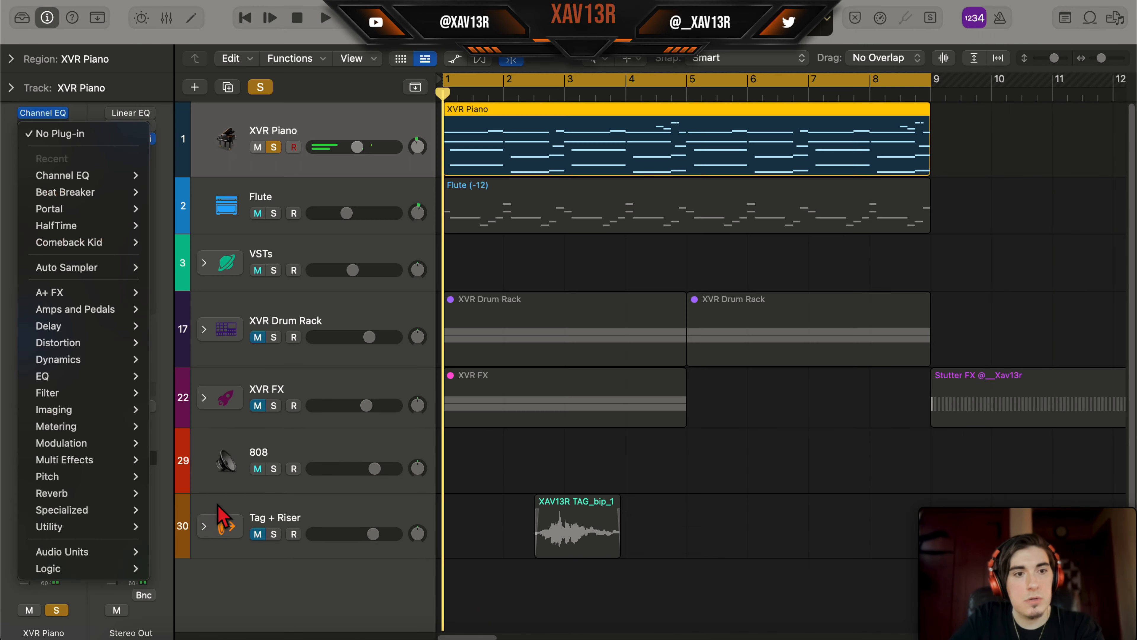
Step: Add a Chorus with the Guitar Summer preset to the XVR Piano and set its mix to 23% during playback
{"action": "mouse_move", "coordinate": [86, 444]}
{"action": "left_click", "coordinate": [180, 443]}
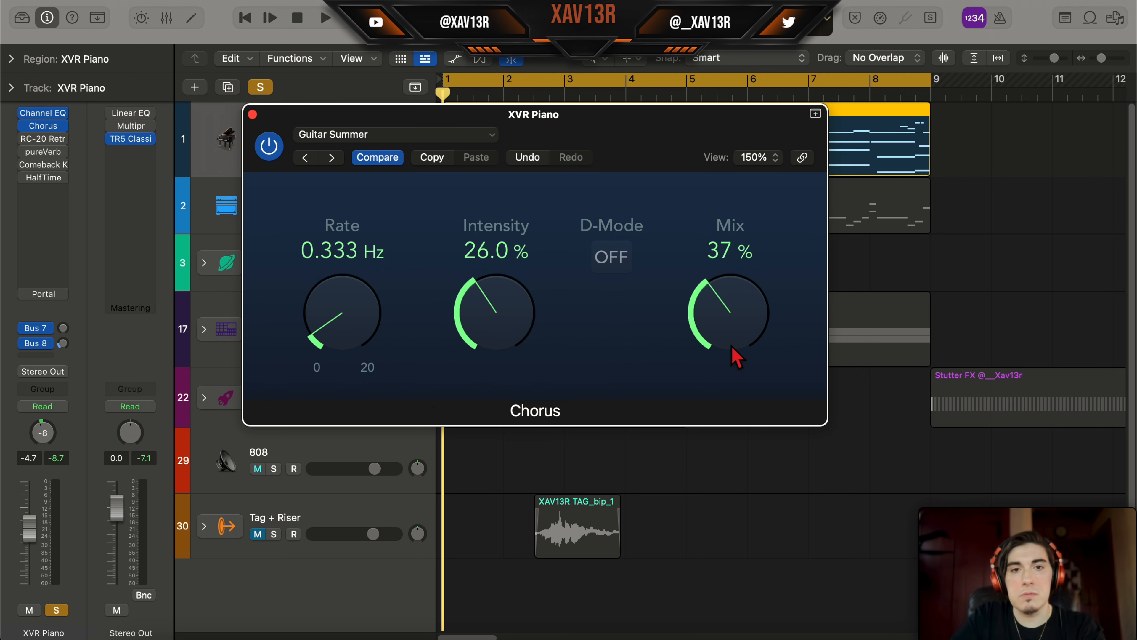
{"action": "key", "text": "space"}
{"action": "left_click_drag", "start_coordinate": [576, 143], "coordinate": [573, 136]}
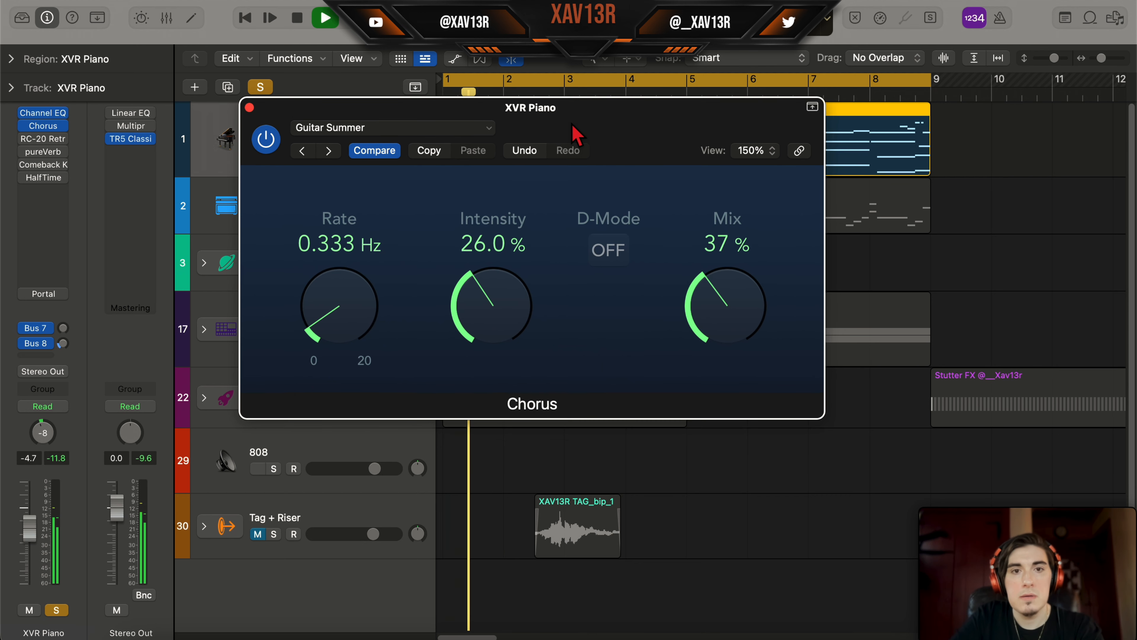
{"action": "left_click_drag", "start_coordinate": [715, 297], "coordinate": [721, 329]}
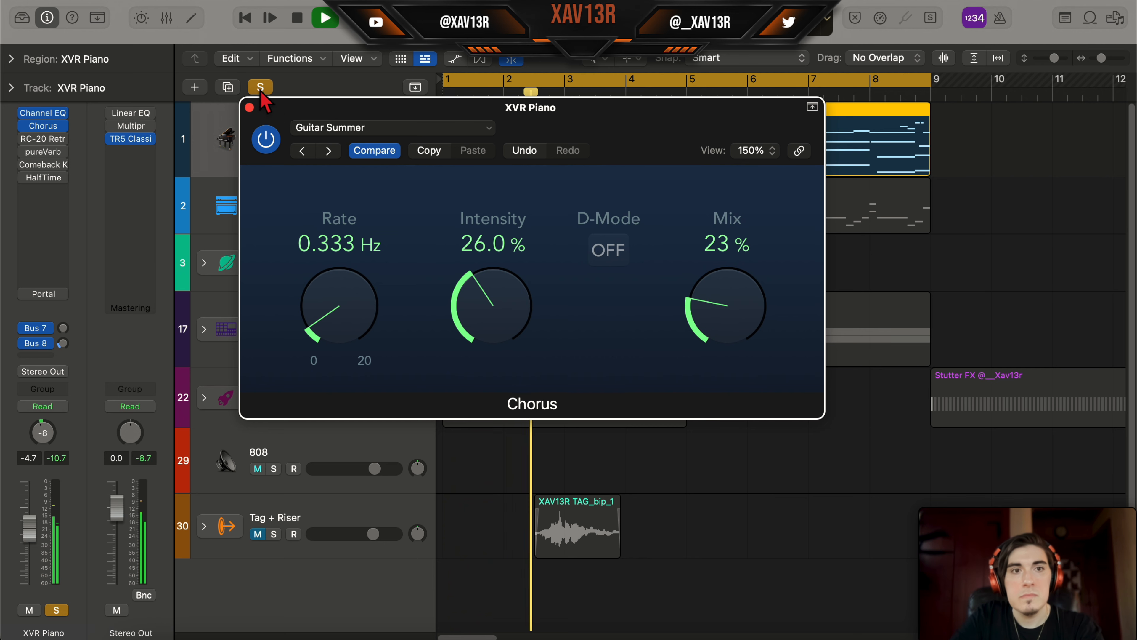
{"action": "left_click", "coordinate": [249, 107]}
{"action": "key", "text": "space"}
Step: Insert a Compressor after the Chorus on the XVR Piano and switch its display to the graph view
{"action": "left_click", "coordinate": [63, 138]}
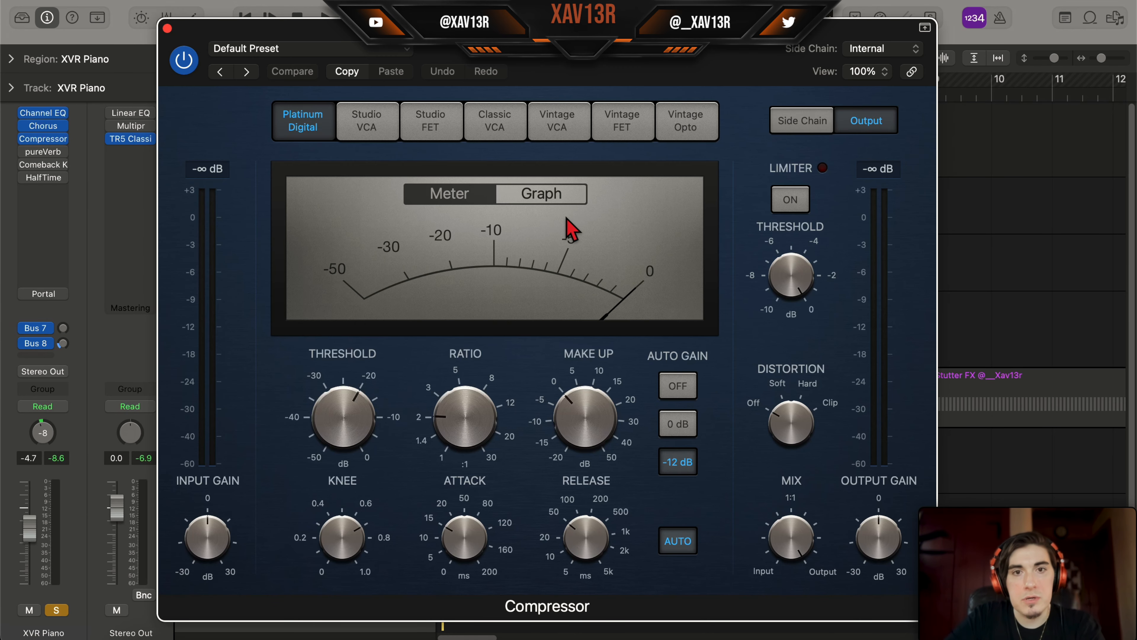
{"action": "left_click", "coordinate": [568, 195]}
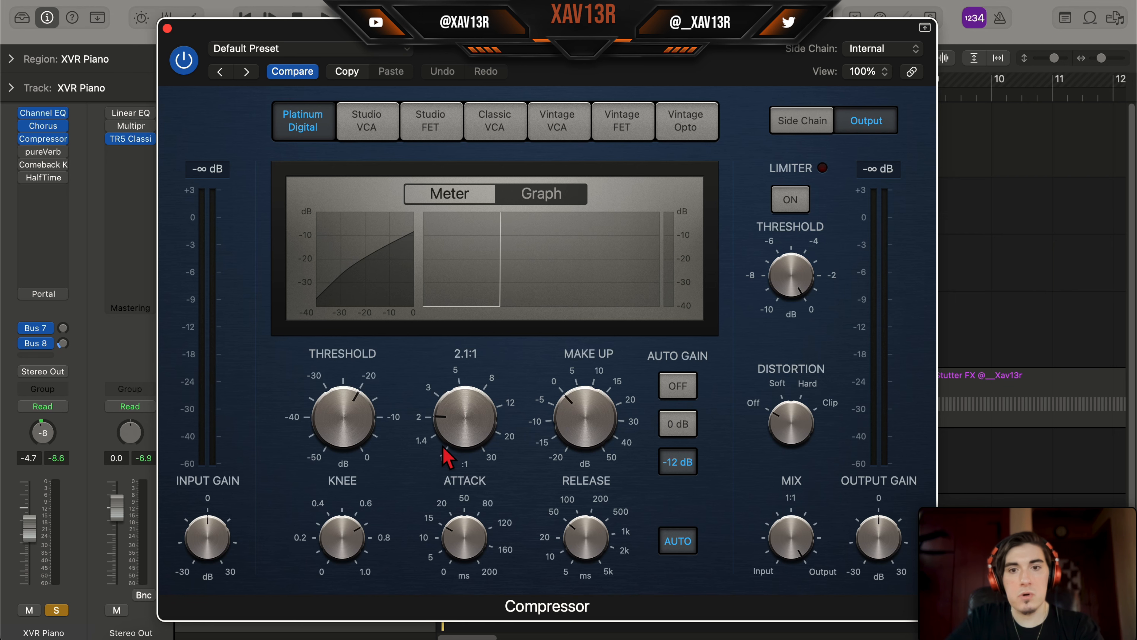
{"action": "left_click_drag", "start_coordinate": [590, 67], "coordinate": [583, 50]}
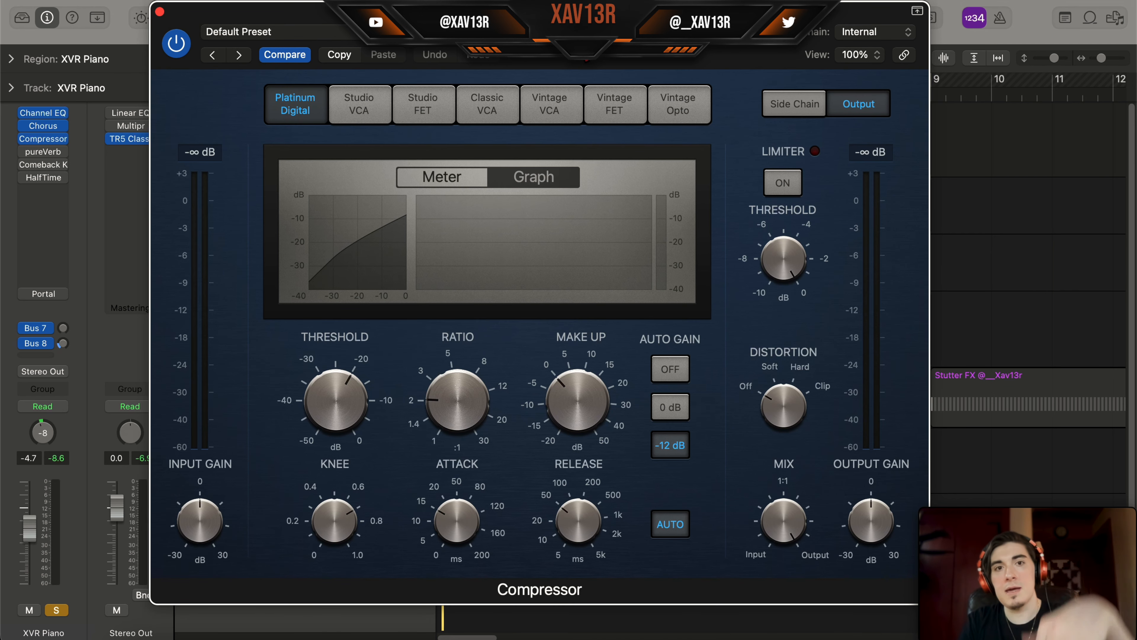
{"action": "left_click_drag", "start_coordinate": [584, 29], "coordinate": [581, 16]}
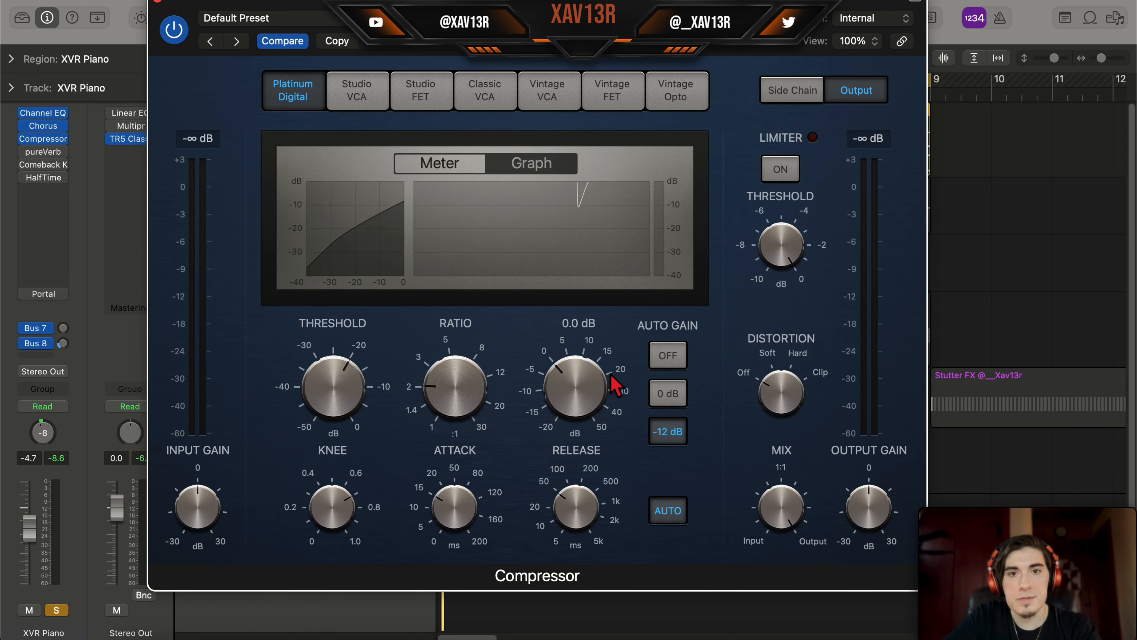
Step: Set the piano Compressor's make-up to -5 dB and threshold to -23.5 dB, and shorten its attack and release during playback
{"action": "key", "text": "space"}
{"action": "left_click_drag", "start_coordinate": [581, 399], "coordinate": [582, 418]}
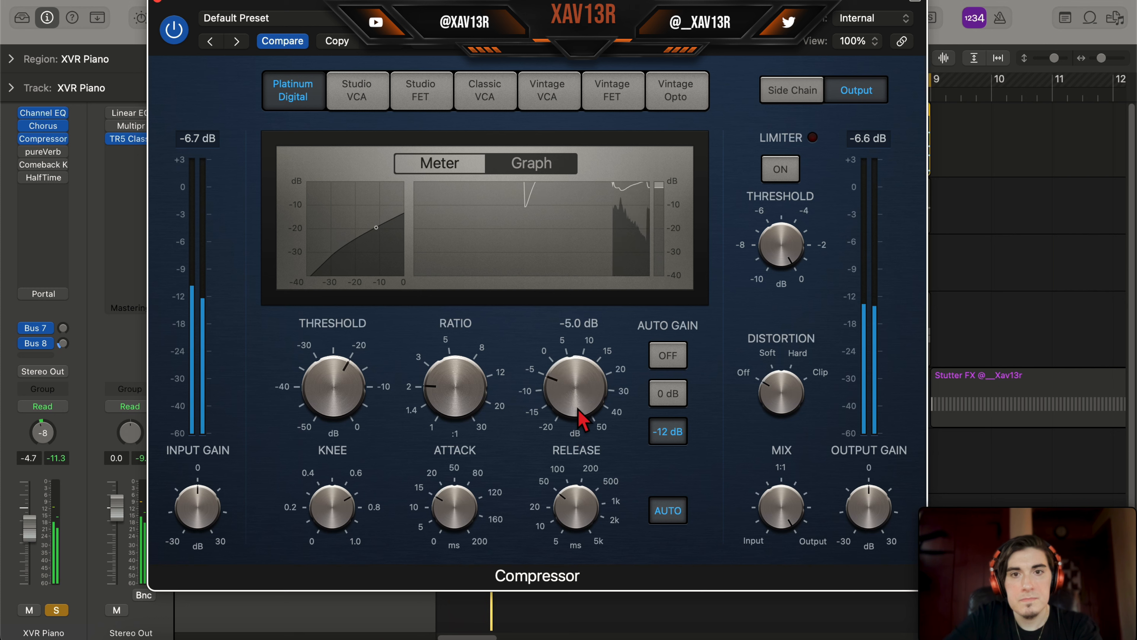
{"action": "left_click_drag", "start_coordinate": [310, 394], "coordinate": [320, 416]}
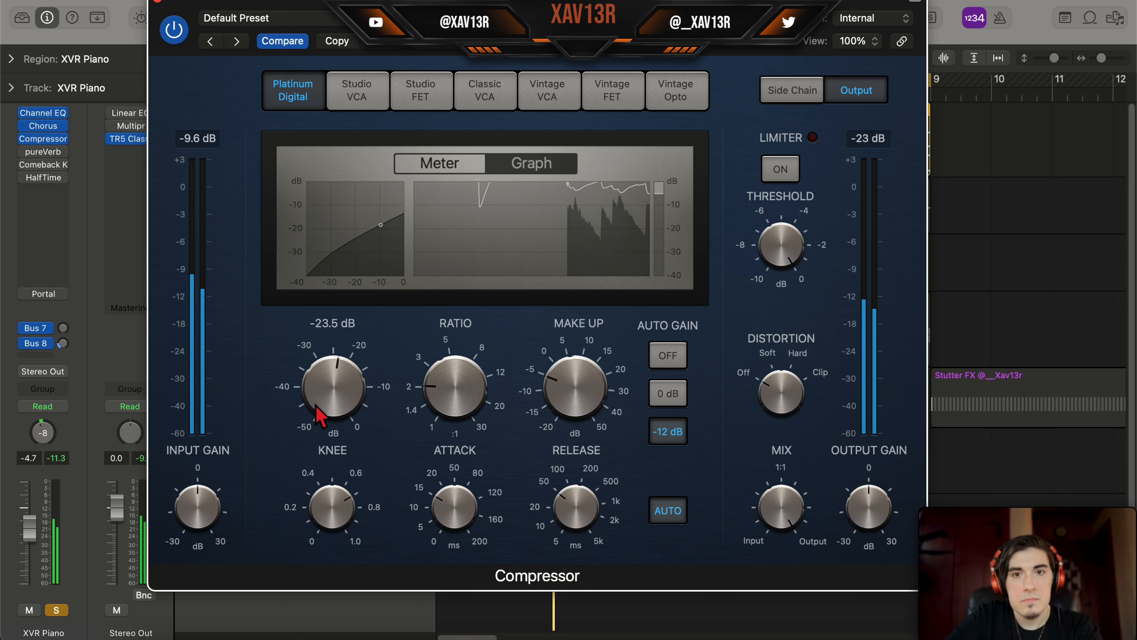
{"action": "left_click_drag", "start_coordinate": [463, 503], "coordinate": [469, 534]}
{"action": "left_click_drag", "start_coordinate": [582, 522], "coordinate": [579, 539]}
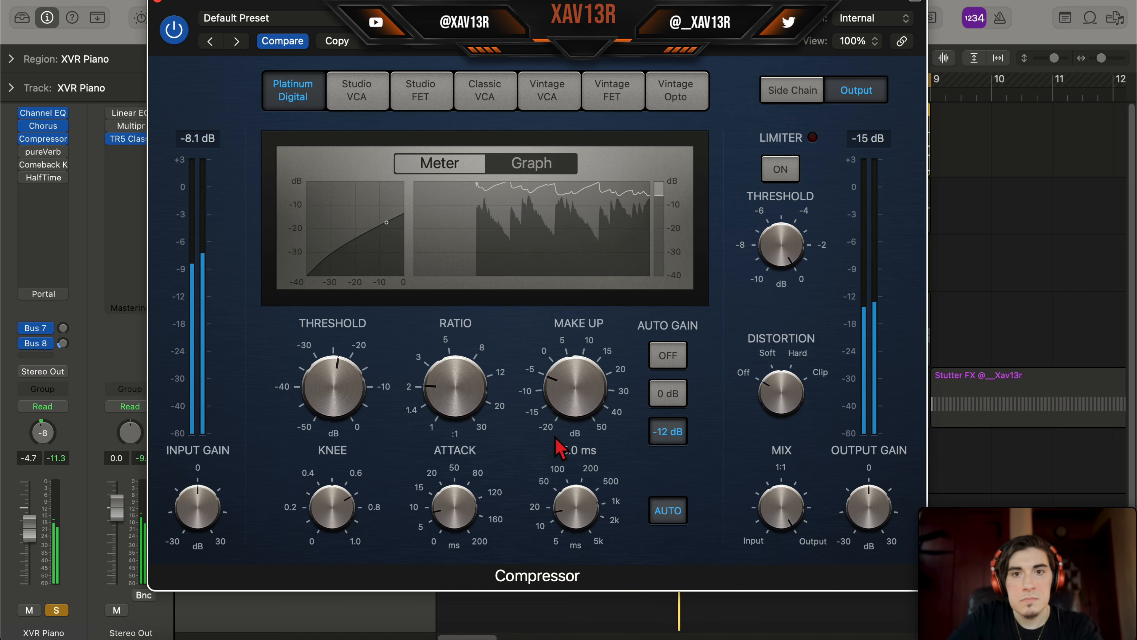
{"action": "key", "text": "space"}
{"action": "left_click", "coordinate": [158, 2]}
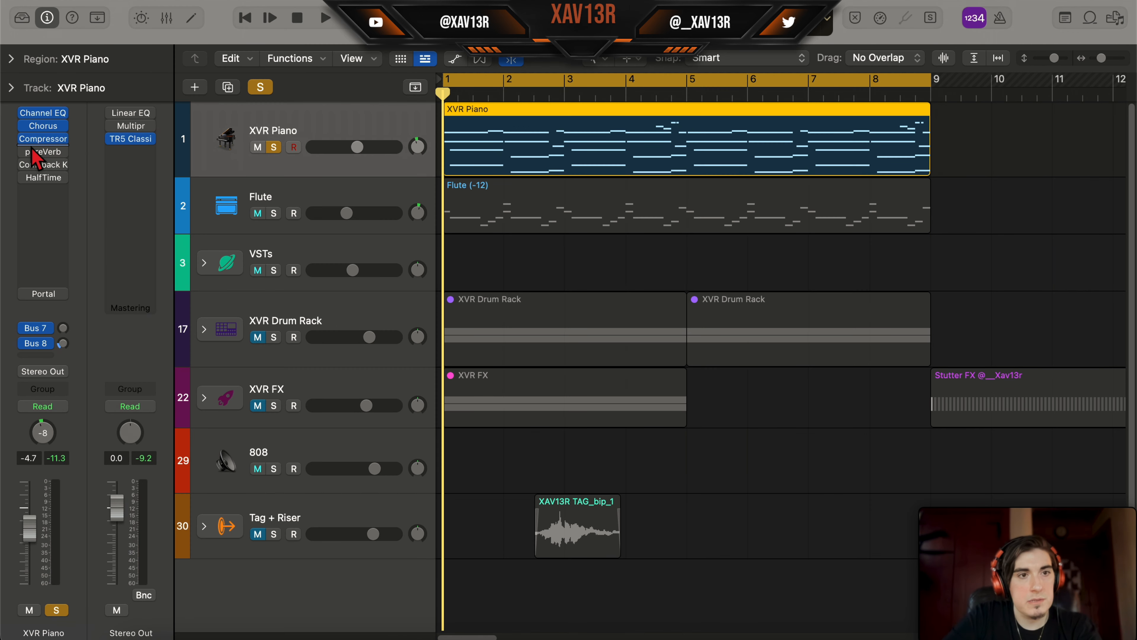
Step: Add a Space Designer reverb after the Compressor on the XVR Piano and lower its wet level to -19 dB
{"action": "left_click", "coordinate": [31, 146]}
{"action": "mouse_move", "coordinate": [143, 314]}
{"action": "left_click", "coordinate": [351, 627]}
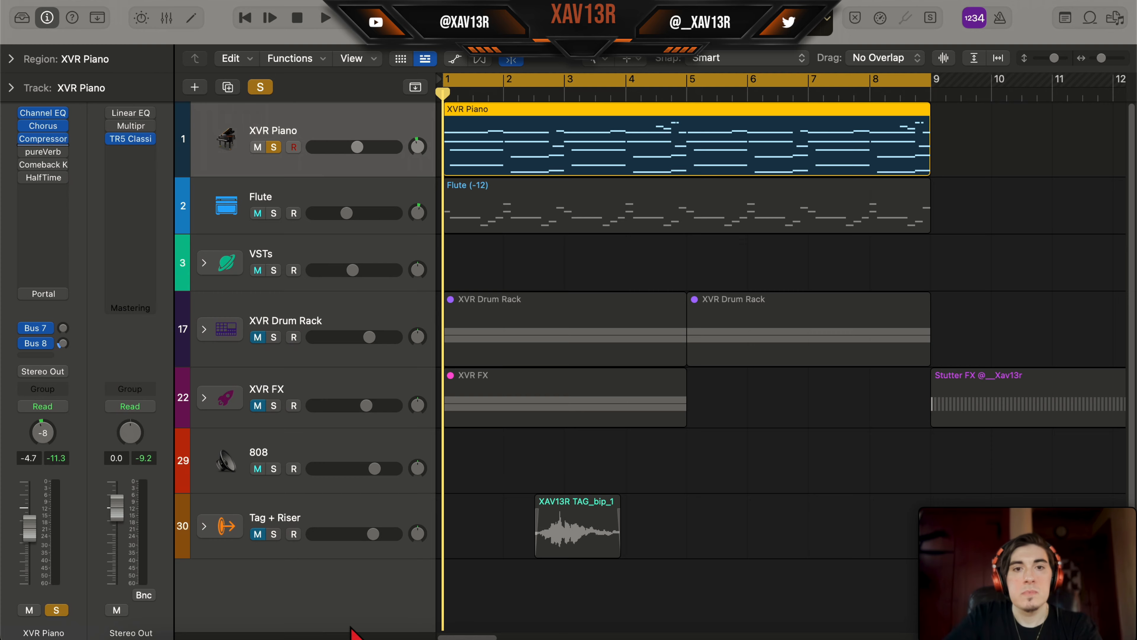
{"action": "left_click_drag", "start_coordinate": [694, 69], "coordinate": [484, 32]}
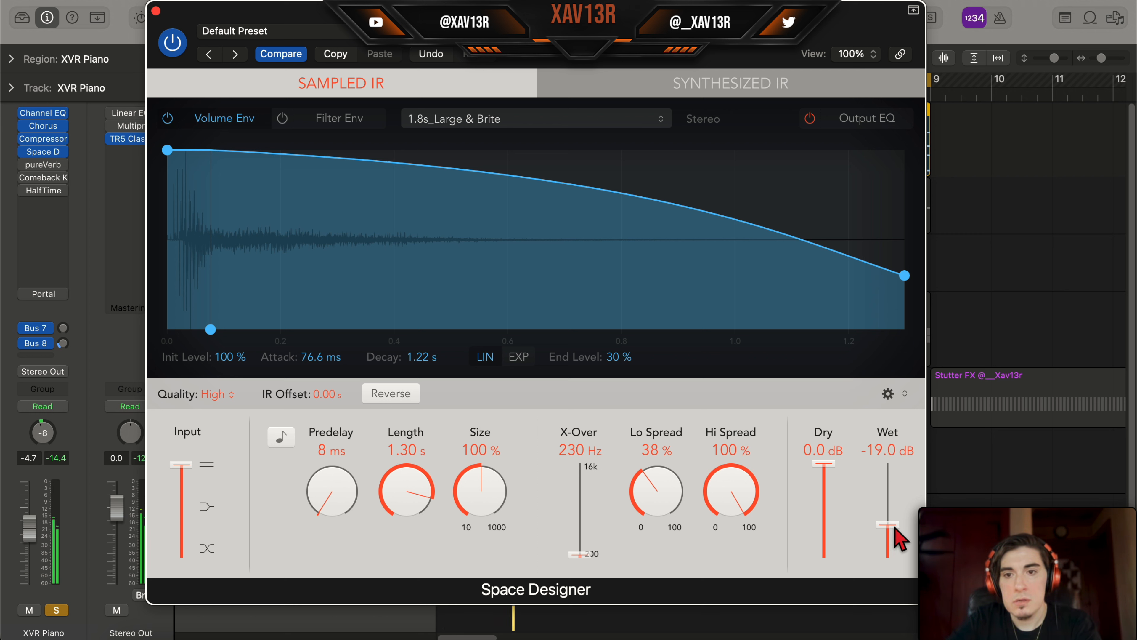
{"action": "left_click", "coordinate": [151, 7]}
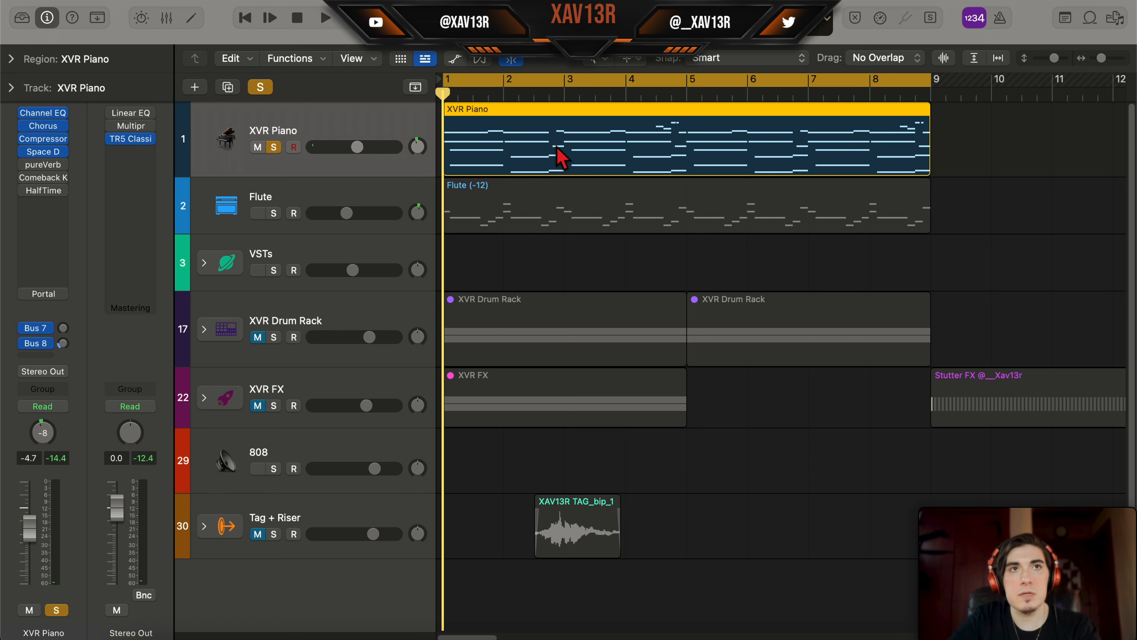
Step: Add a Channel EQ to the Flute track and set its low cut to 159 Hz
{"action": "left_click", "coordinate": [560, 186]}
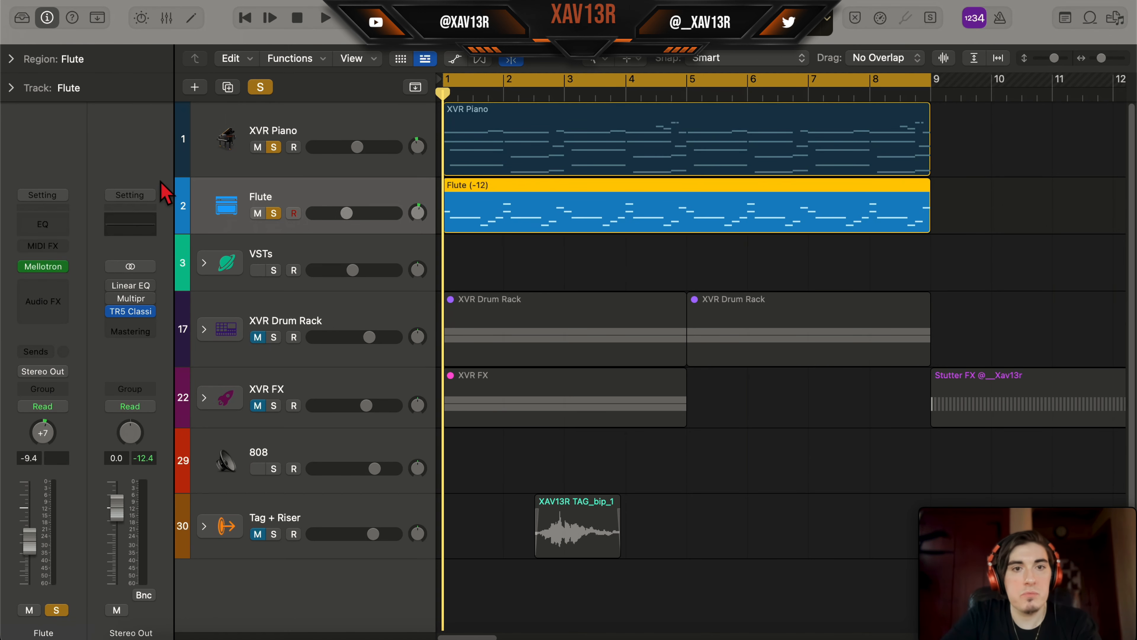
{"action": "left_click", "coordinate": [43, 224]}
{"action": "left_click", "coordinate": [272, 248]}
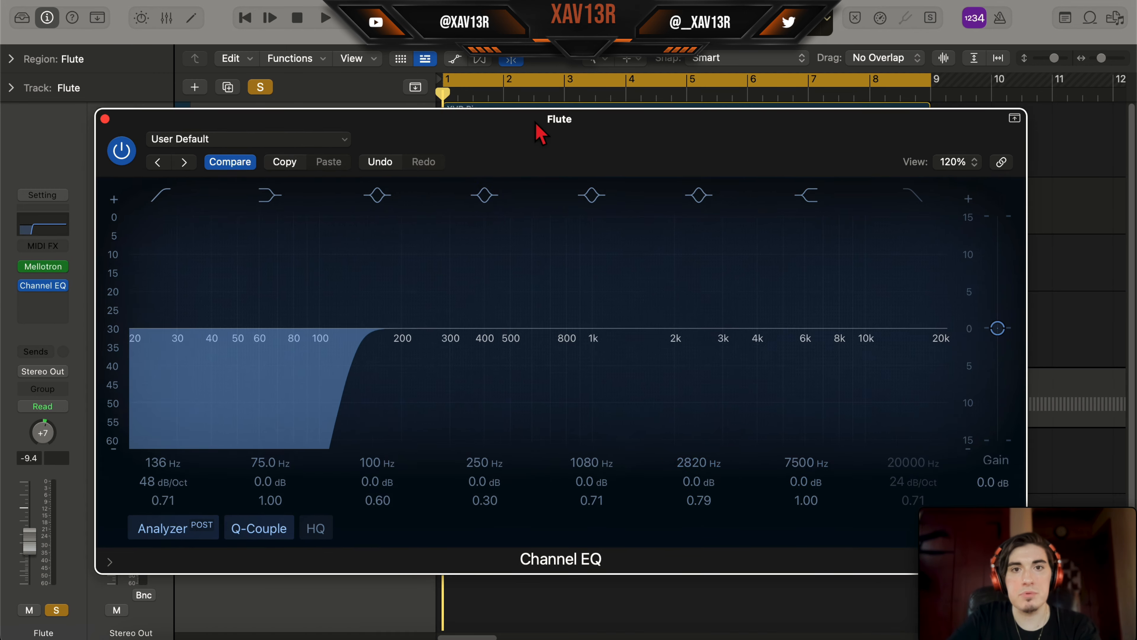
{"action": "left_click_drag", "start_coordinate": [541, 132], "coordinate": [500, 137]}
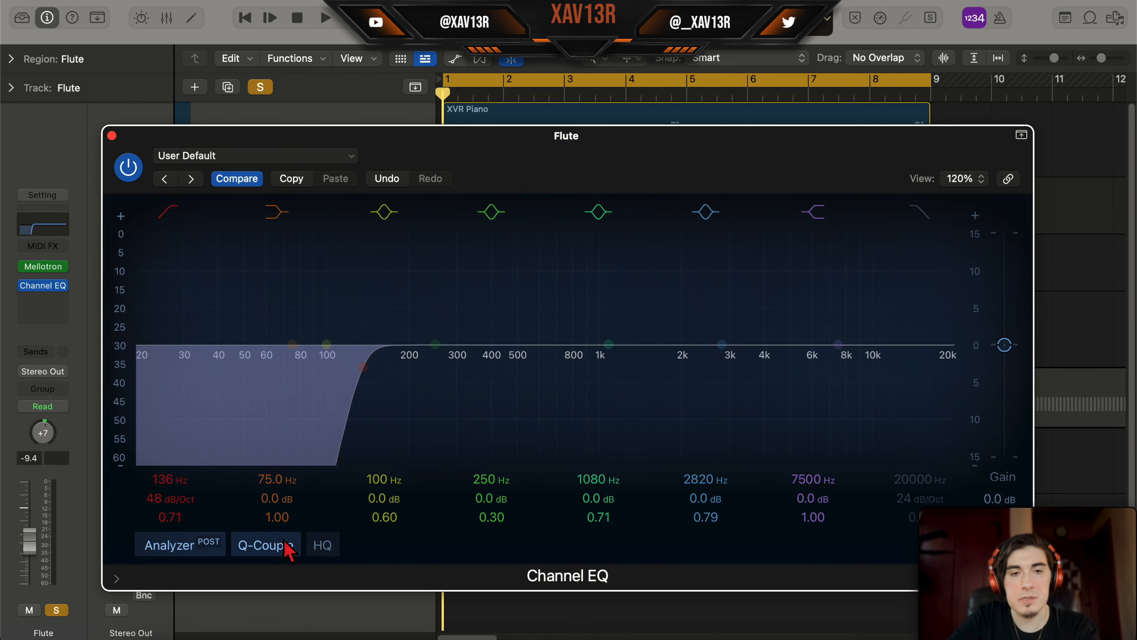
{"action": "key", "text": "space"}
{"action": "left_click_drag", "start_coordinate": [363, 386], "coordinate": [381, 386]}
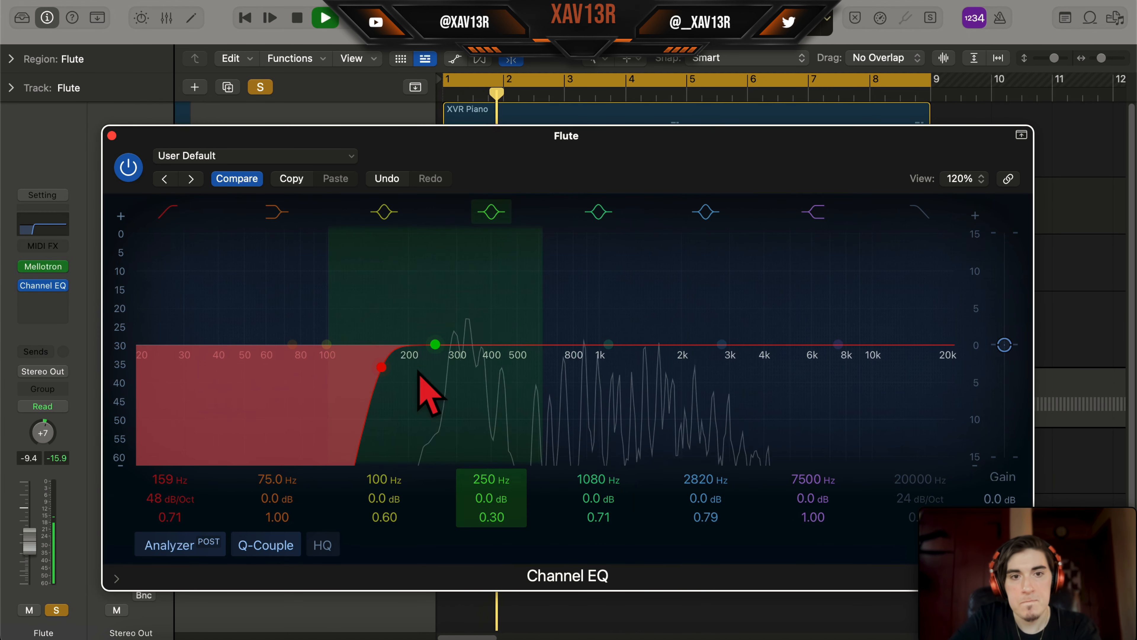
Step: Move the 2820 Hz bell band of the Flute's EQ to just above 1 kHz and shape it into a shallow dip
{"action": "left_click_drag", "start_coordinate": [721, 344], "coordinate": [603, 371]}
{"action": "key", "text": "space"}
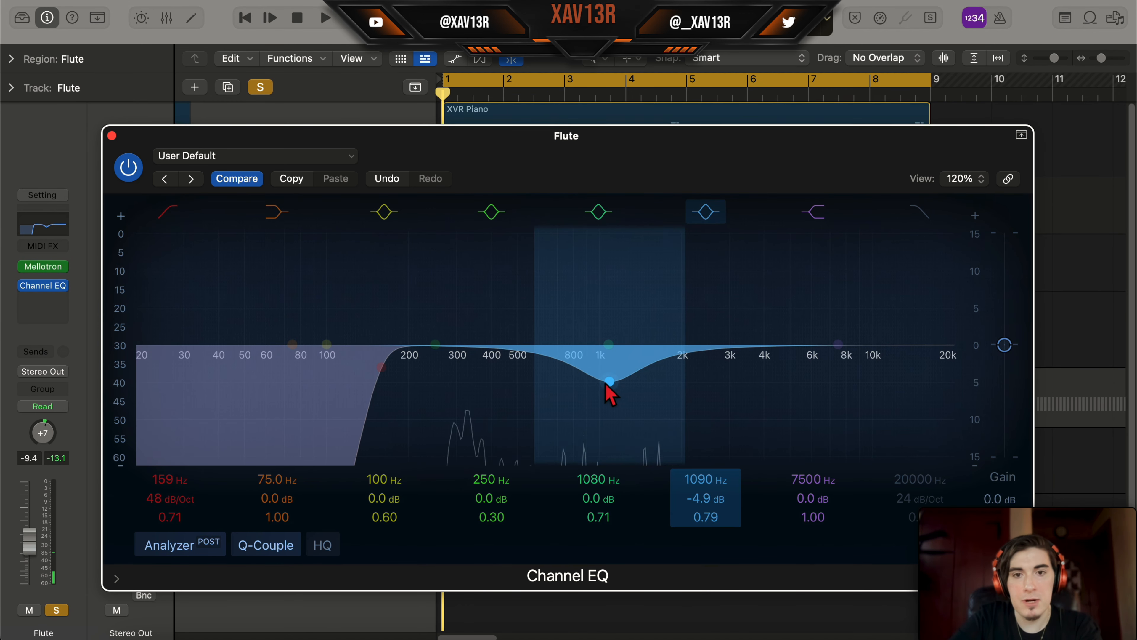
{"action": "left_click_drag", "start_coordinate": [606, 384], "coordinate": [623, 364]}
{"action": "left_click", "coordinate": [111, 135]}
Step: Add a Flanger to the Flute track with intensity at 23% and mix at 35%
{"action": "left_click", "coordinate": [43, 304]}
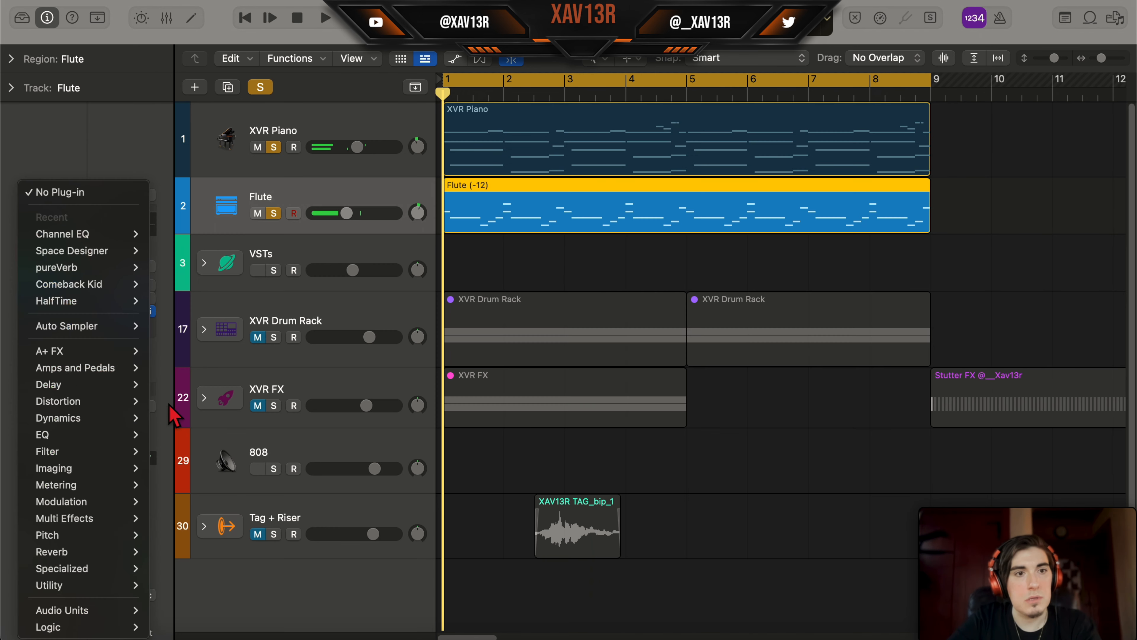
{"action": "mouse_move", "coordinate": [80, 350]}
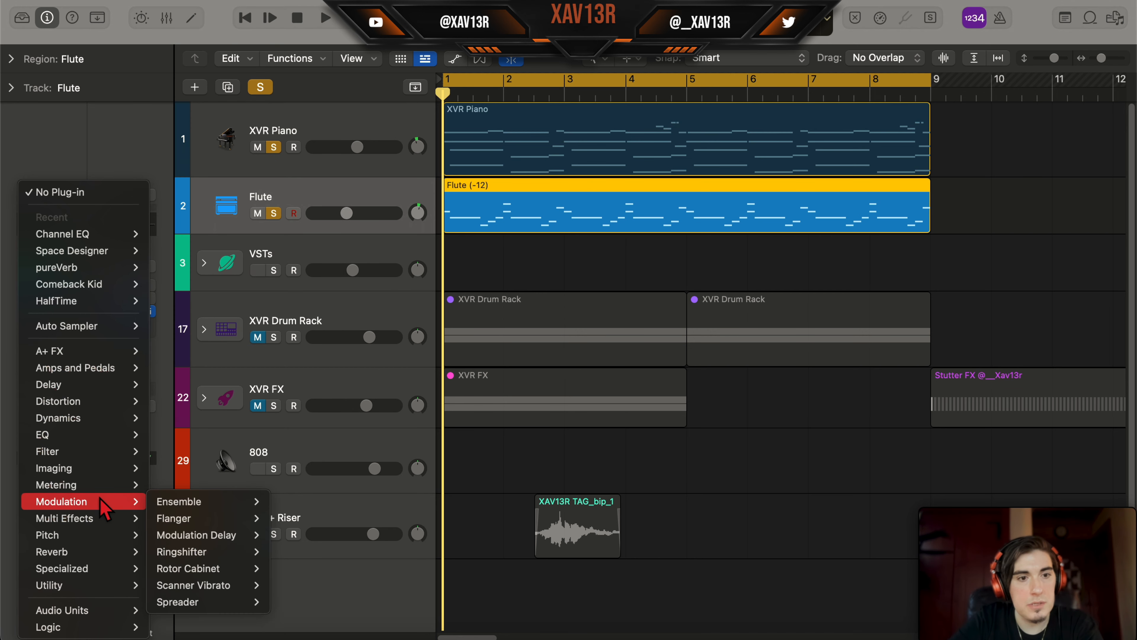
{"action": "left_click", "coordinate": [188, 534]}
{"action": "key", "text": "space"}
{"action": "left_click_drag", "start_coordinate": [564, 348], "coordinate": [569, 394]}
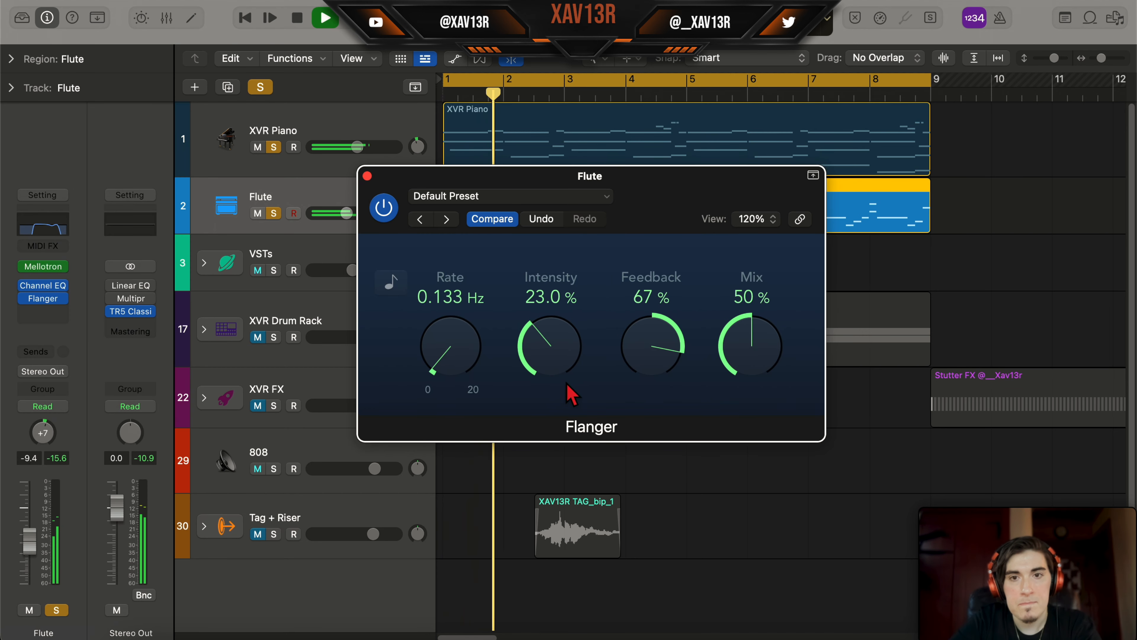
{"action": "left_click_drag", "start_coordinate": [776, 341], "coordinate": [772, 387]}
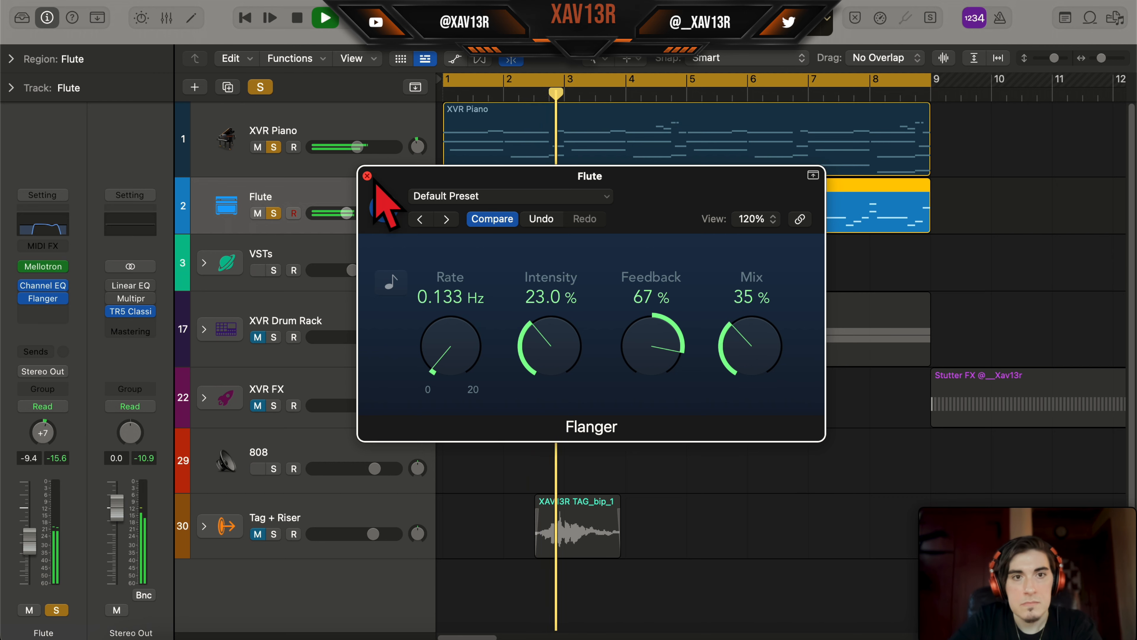
{"action": "left_click", "coordinate": [367, 175]}
{"action": "key", "text": "space"}
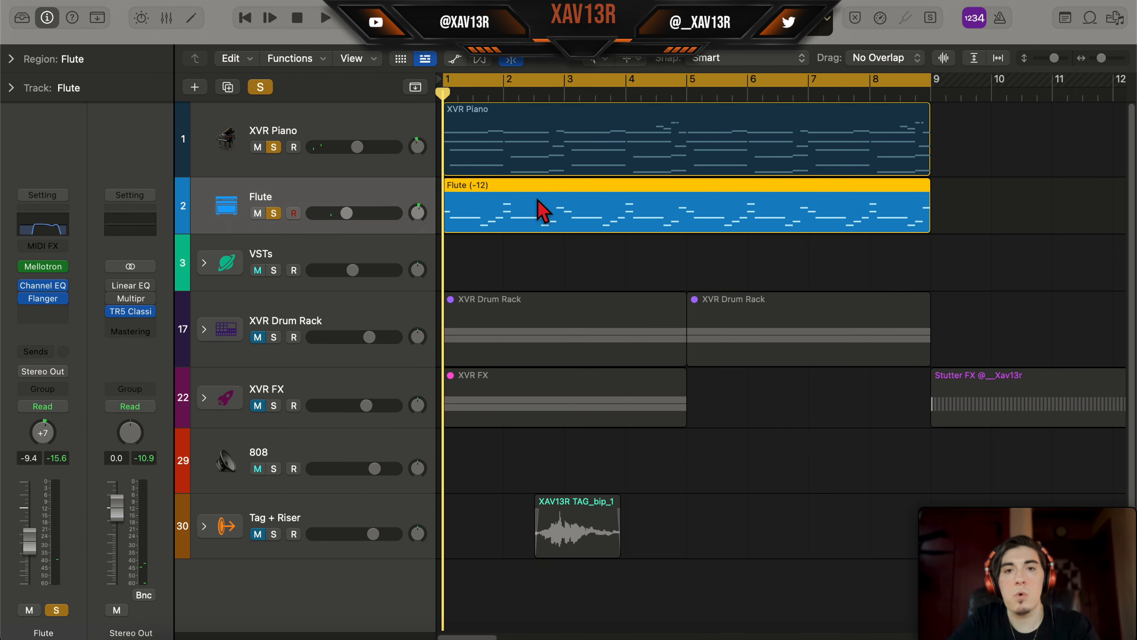
Step: Add a Space Designer to the Flute track with the 2.6s Jasmine preset and a wet level of -22 dB
{"action": "left_click", "coordinate": [43, 311]}
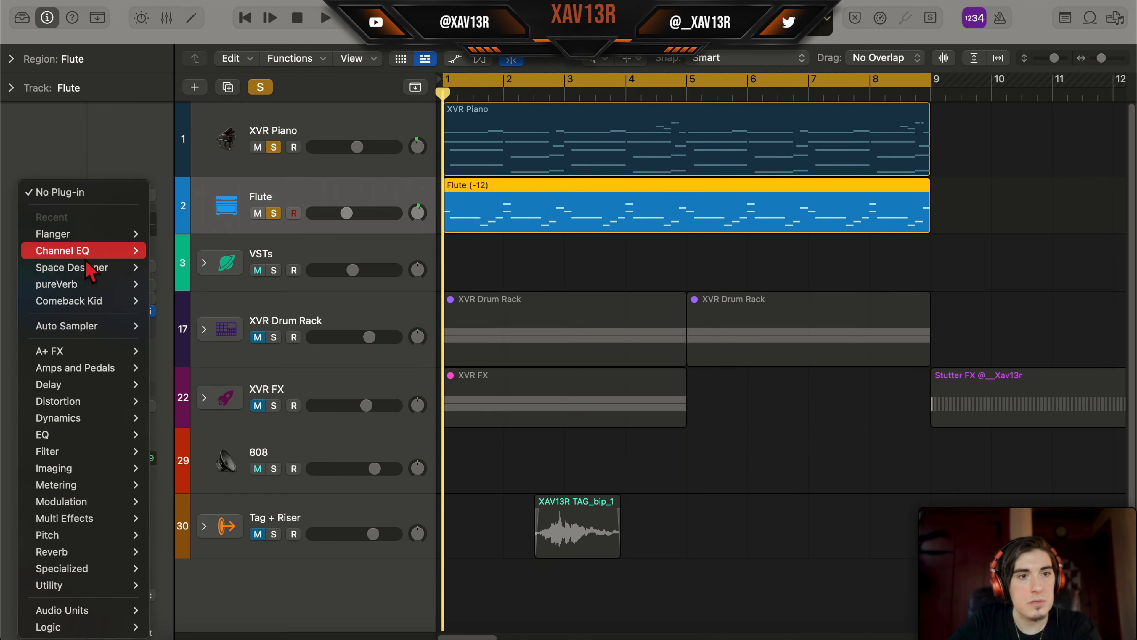
{"action": "mouse_move", "coordinate": [135, 268]}
{"action": "left_click", "coordinate": [166, 284]}
{"action": "left_click", "coordinate": [211, 10]}
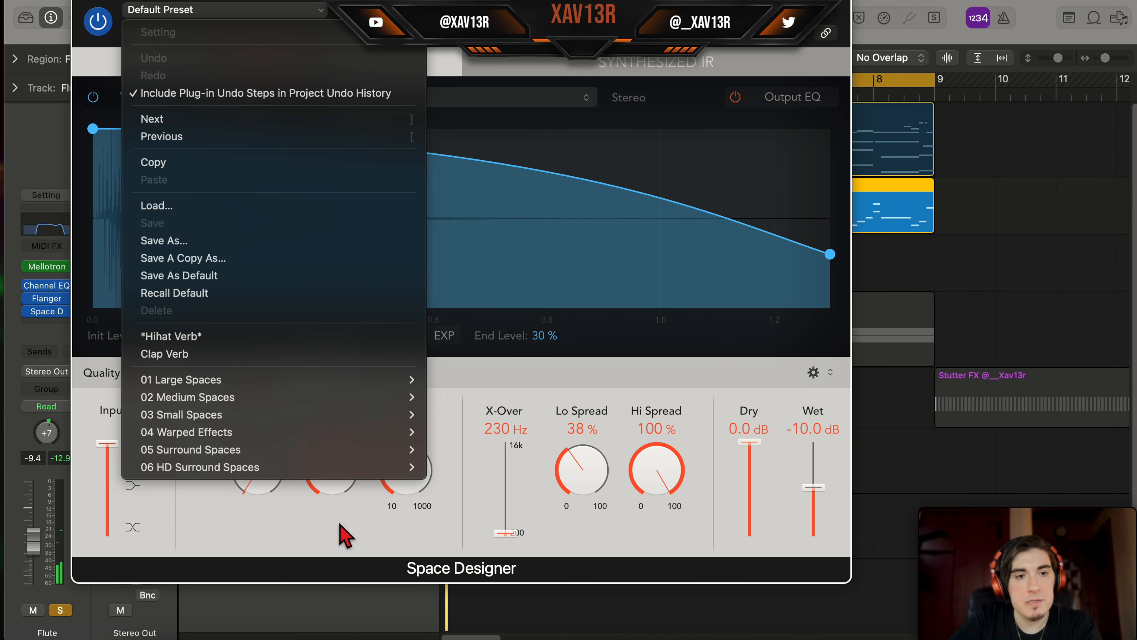
{"action": "mouse_move", "coordinate": [346, 398]}
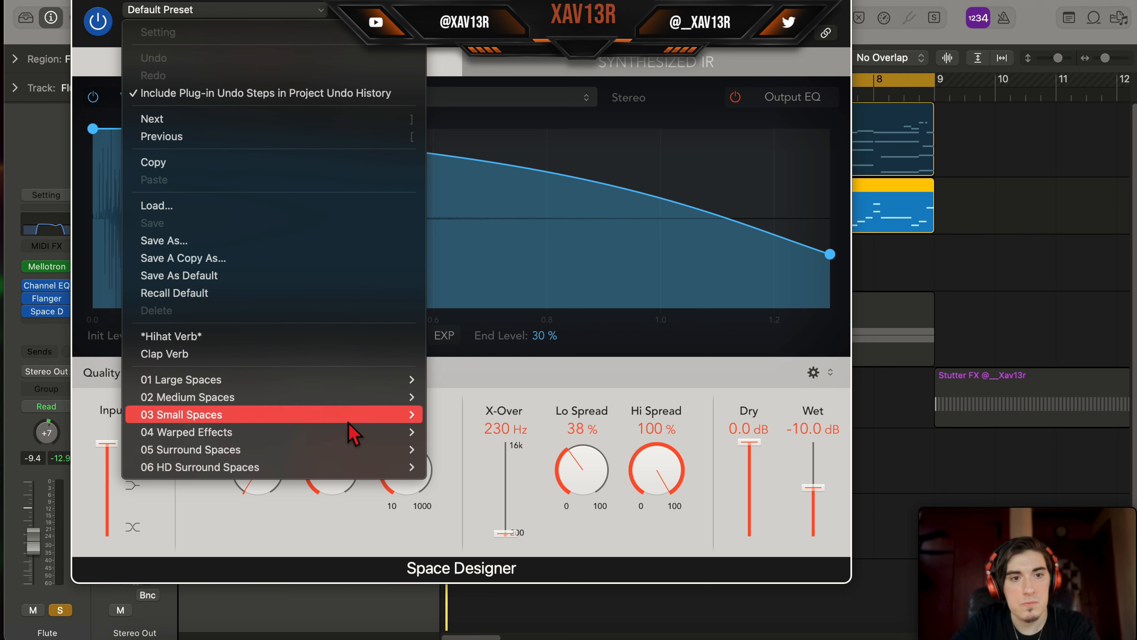
{"action": "mouse_move", "coordinate": [355, 433]}
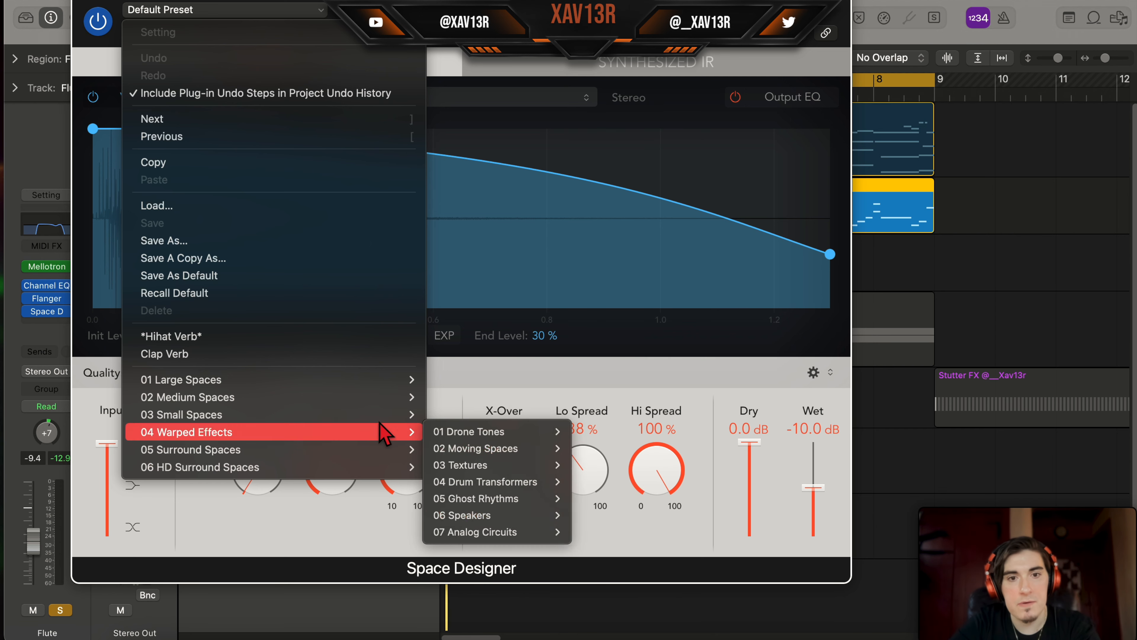
{"action": "left_click", "coordinate": [597, 551]}
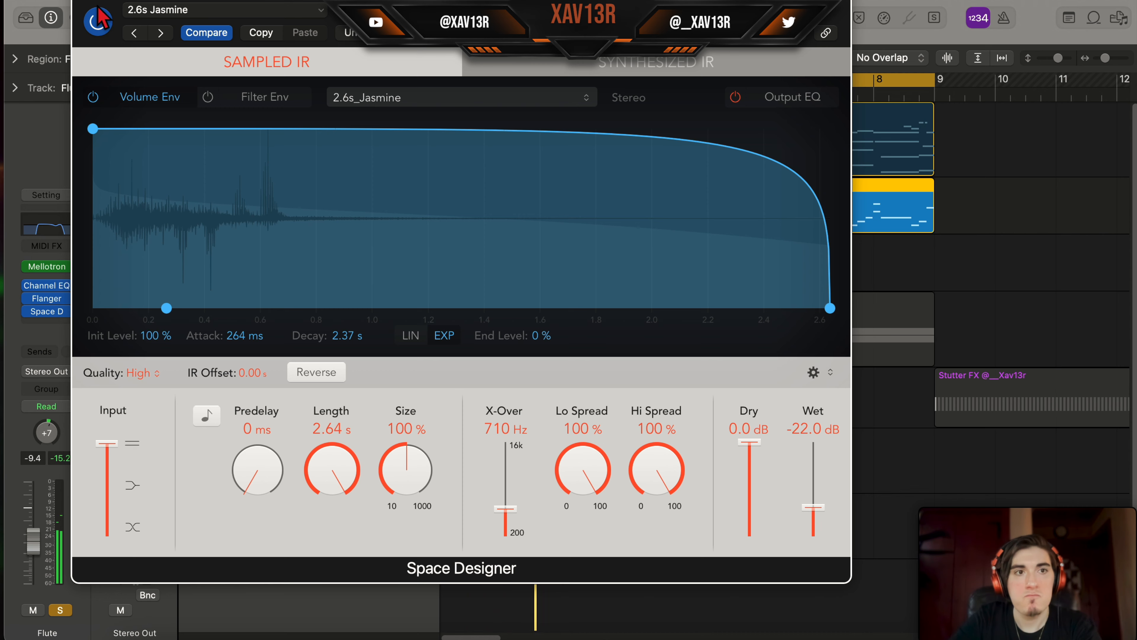
{"action": "left_click", "coordinate": [81, 2]}
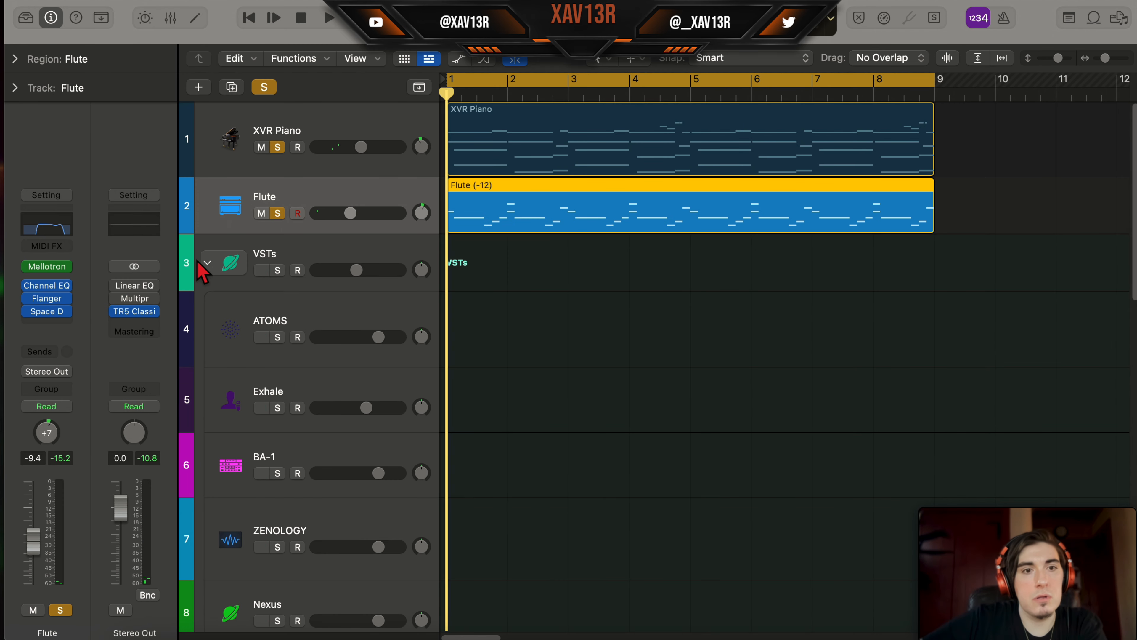
Step: Add an Alchemy track with the Cloud Chorus preset playing the XVR Piano region, and lower its volume to -2.4 dB
{"action": "left_click", "coordinate": [206, 263]}
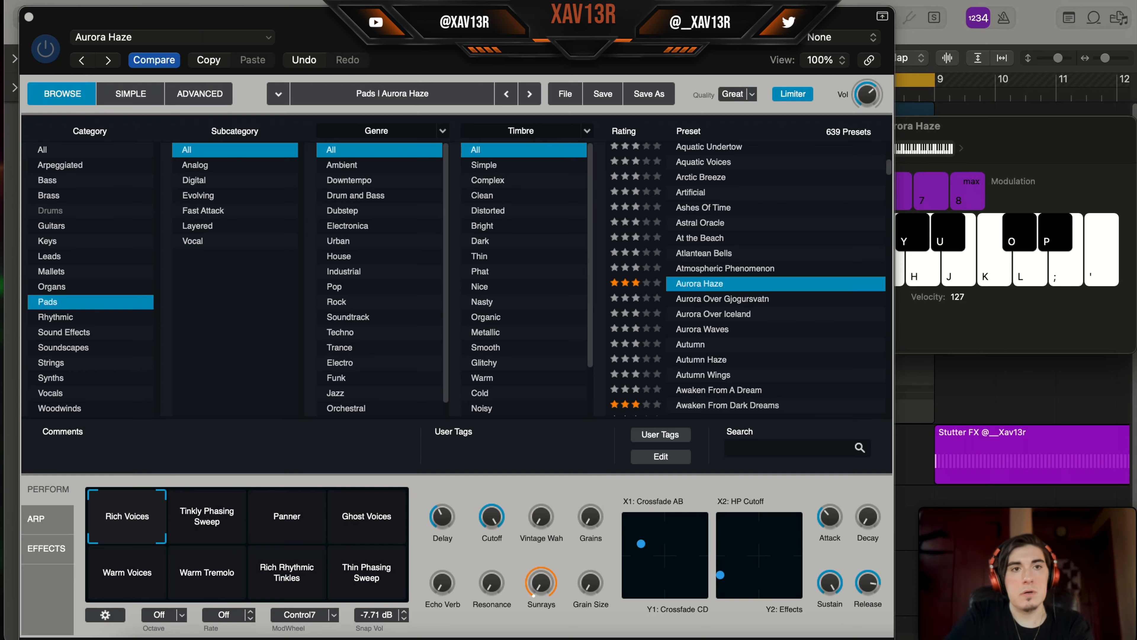
{"action": "left_click_drag", "start_coordinate": [444, 47], "coordinate": [463, 37]}
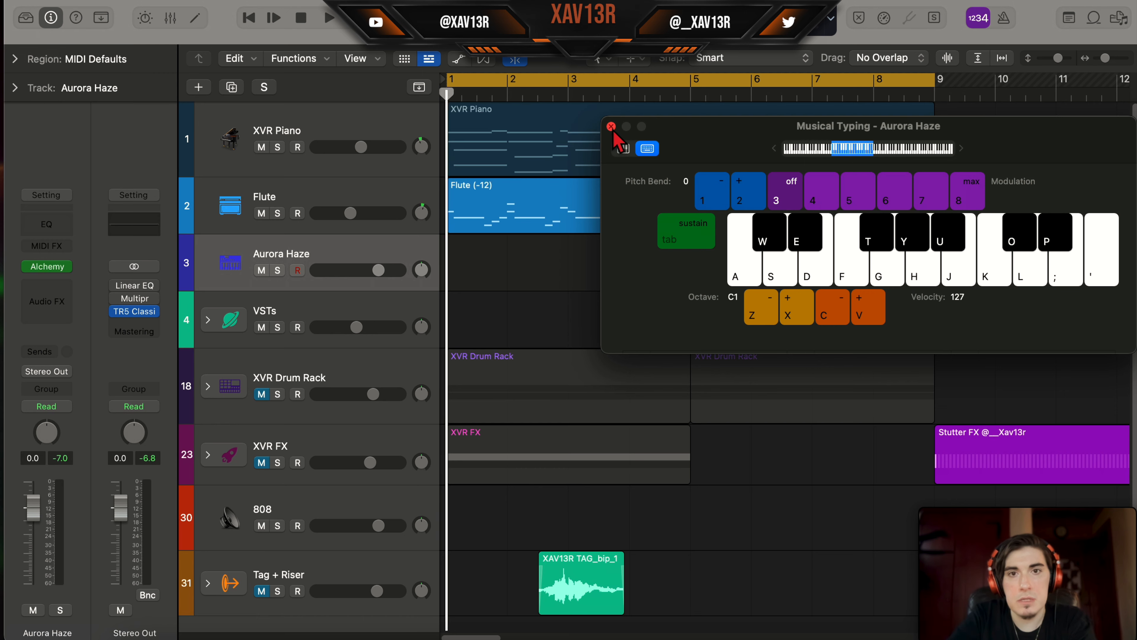
{"action": "left_click", "coordinate": [611, 127]}
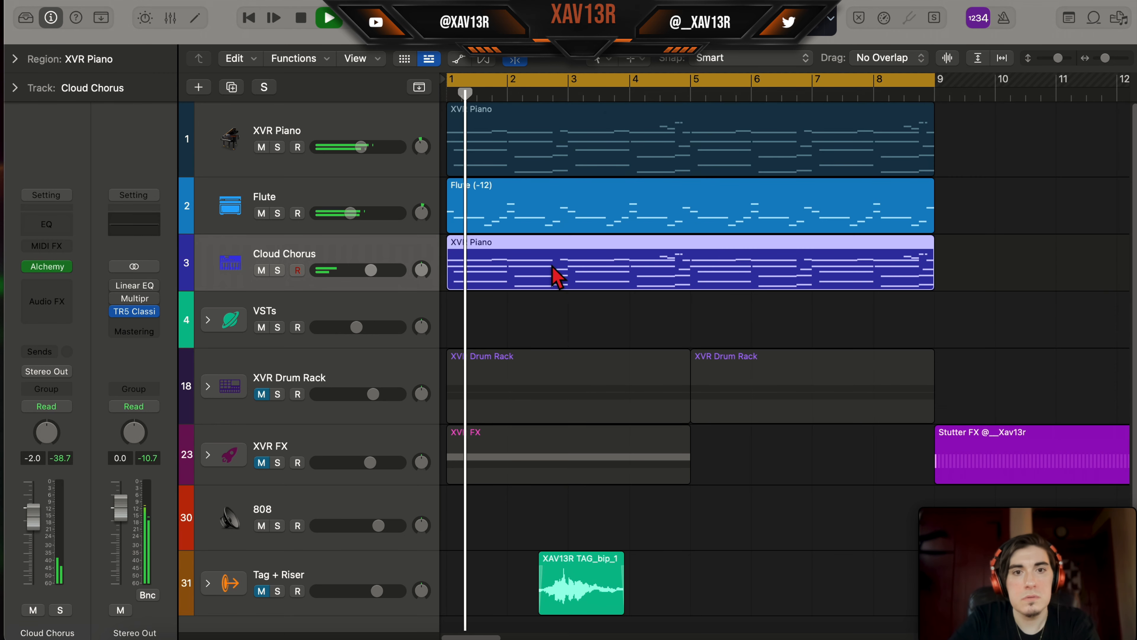
{"action": "left_click_drag", "start_coordinate": [373, 273], "coordinate": [369, 271]}
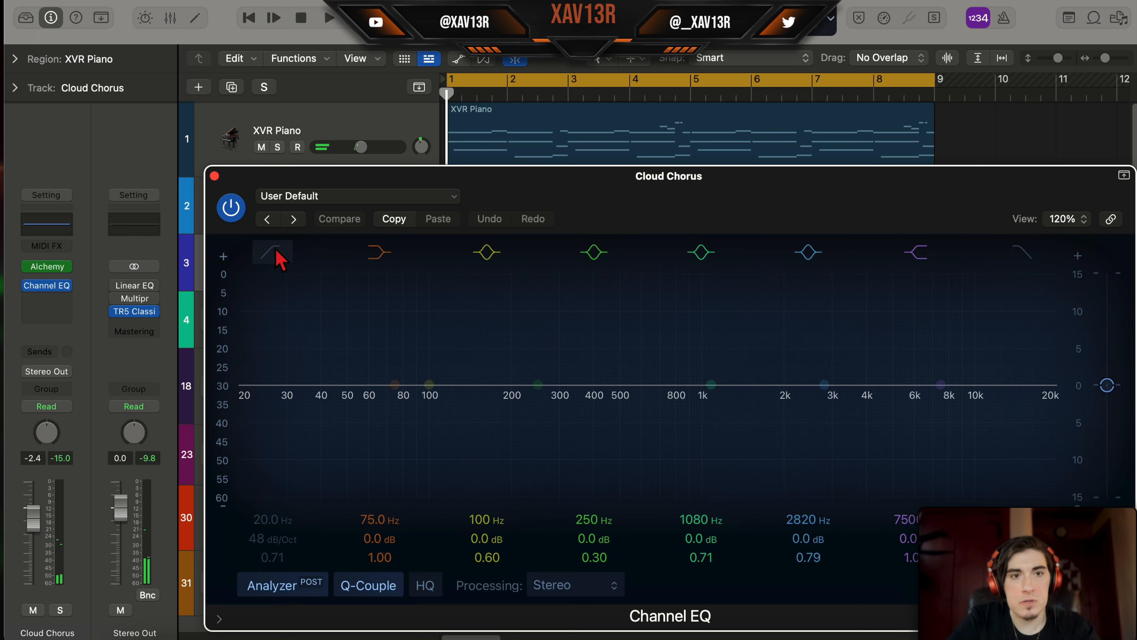
Step: Enable the low cut in the Cloud Chorus track's Channel EQ and raise its cutoff frequency from the 20 Hz default
{"action": "left_click", "coordinate": [274, 256]}
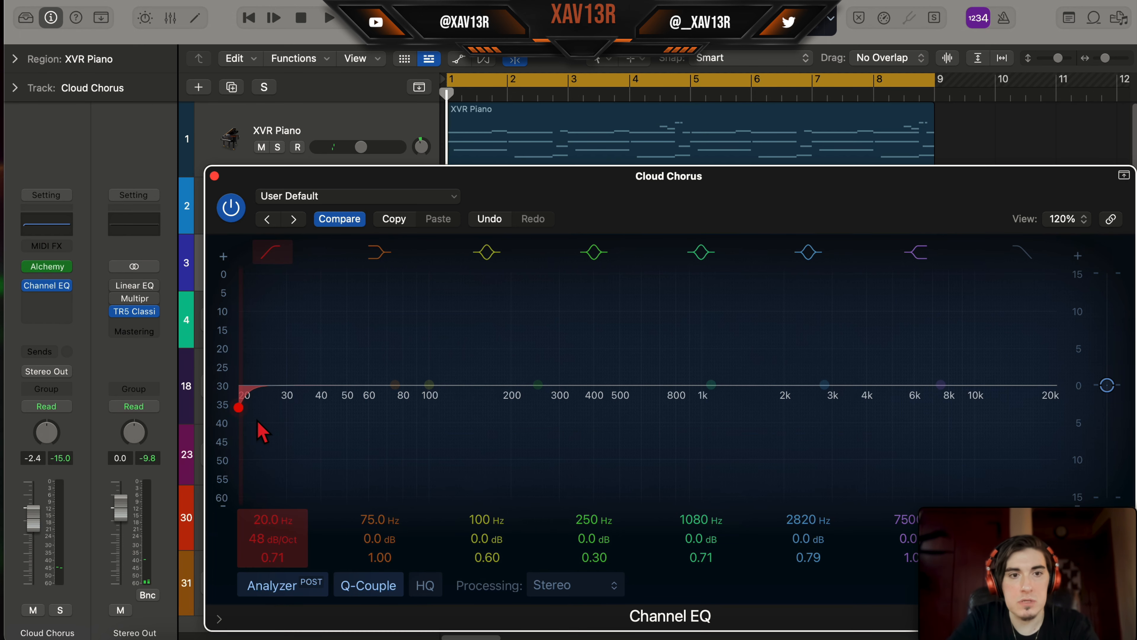
{"action": "left_click_drag", "start_coordinate": [254, 421], "coordinate": [342, 421]}
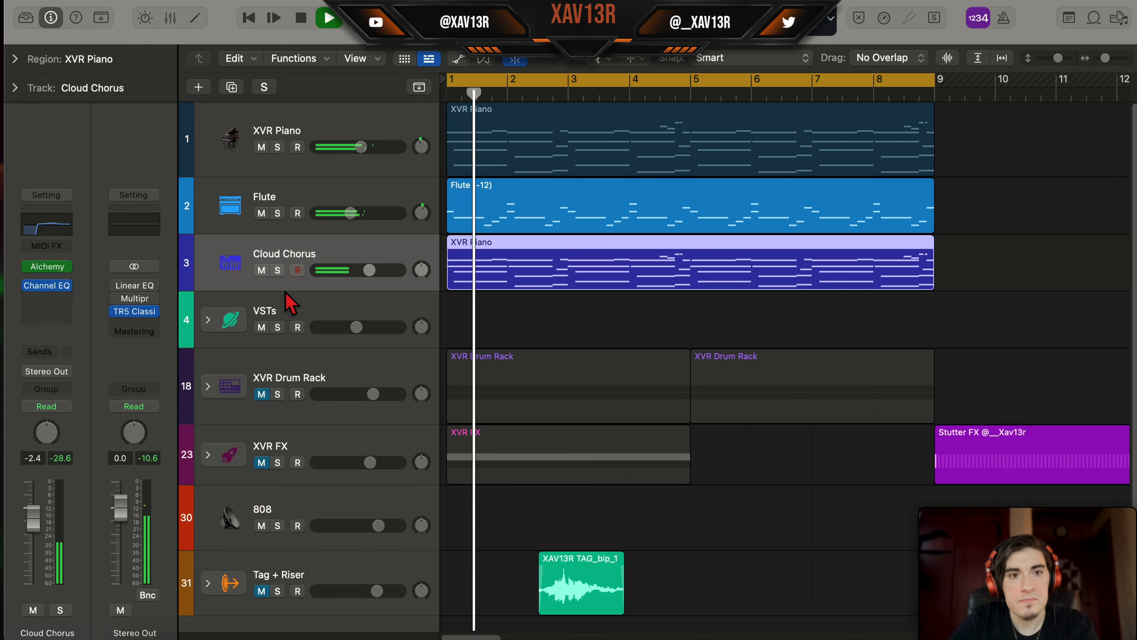
{"action": "left_click", "coordinate": [275, 273]}
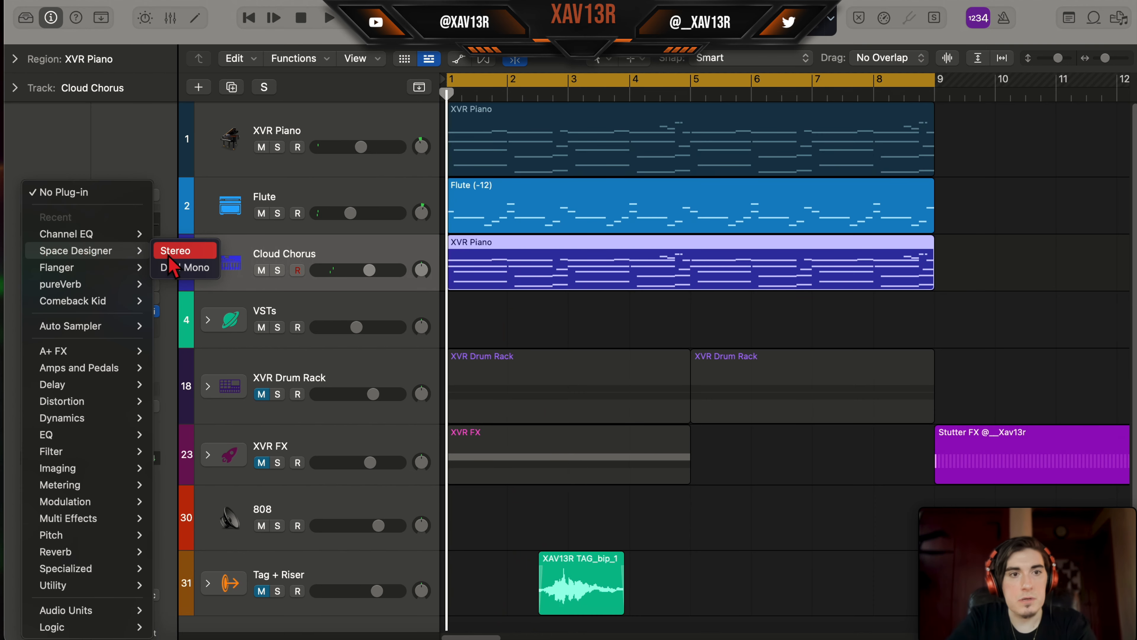
Step: Add a stereo Space Designer to the Cloud Chorus track with the 1.8s_Large & Brite impulse response and a wet level of about -17.5 dB
{"action": "left_click", "coordinate": [179, 267]}
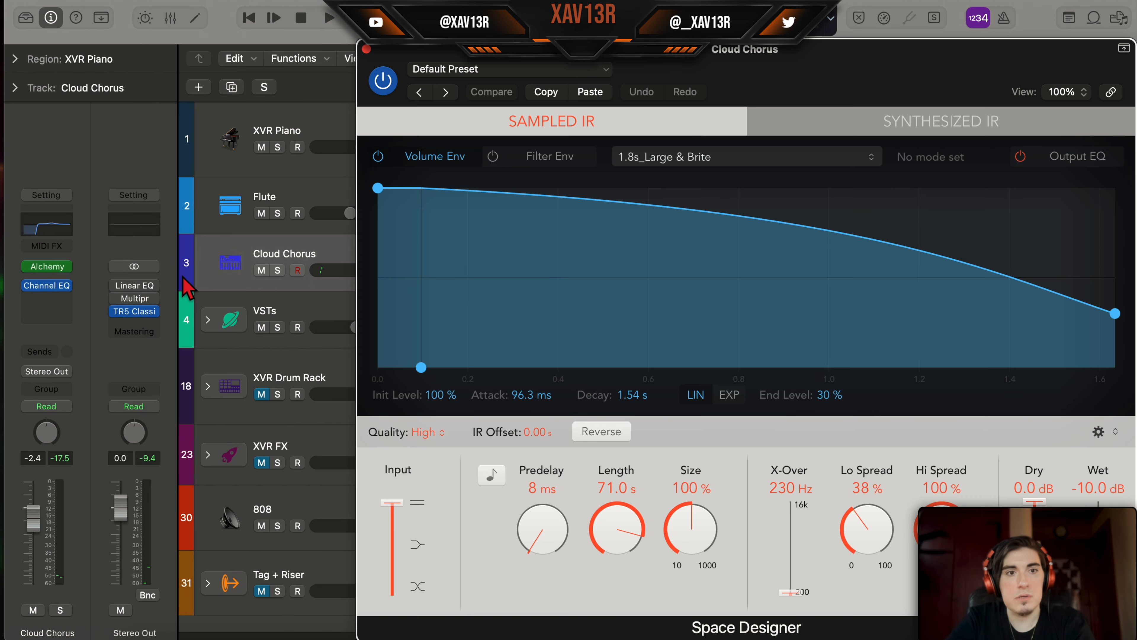
{"action": "left_click", "coordinate": [366, 47]}
{"action": "left_click", "coordinate": [42, 299]}
{"action": "left_click_drag", "start_coordinate": [846, 101], "coordinate": [557, 70]}
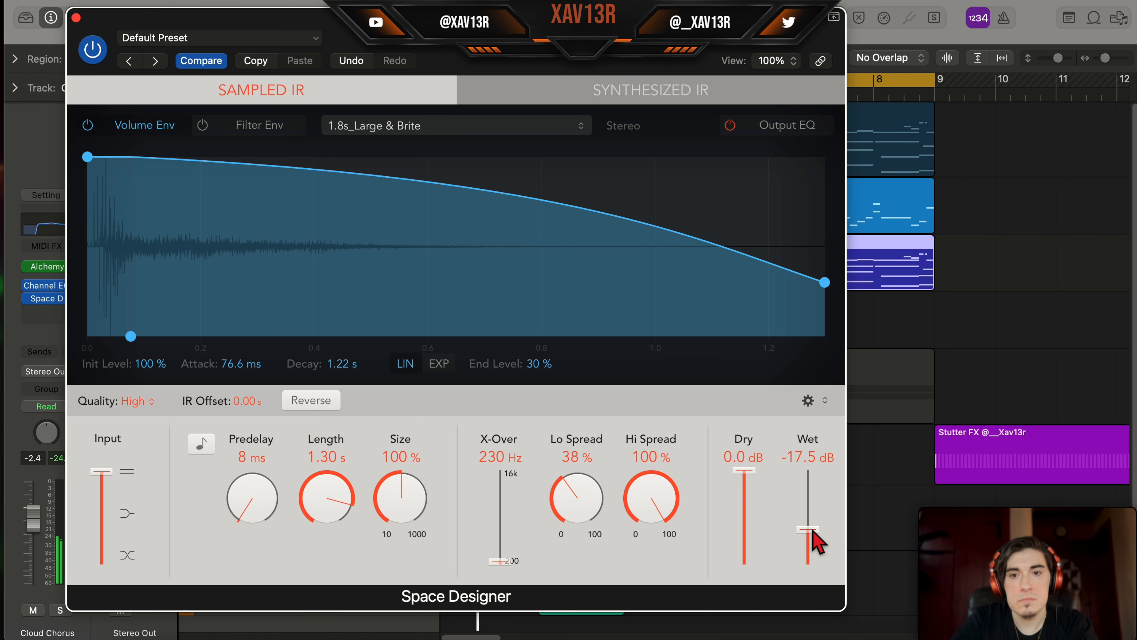
{"action": "left_click_drag", "start_coordinate": [812, 532], "coordinate": [812, 533]}
Step: Solo the XVR Piano, Flute and Cloud Chorus tracks and bounce their regions in place to a single audio track
{"action": "key", "text": "s"}
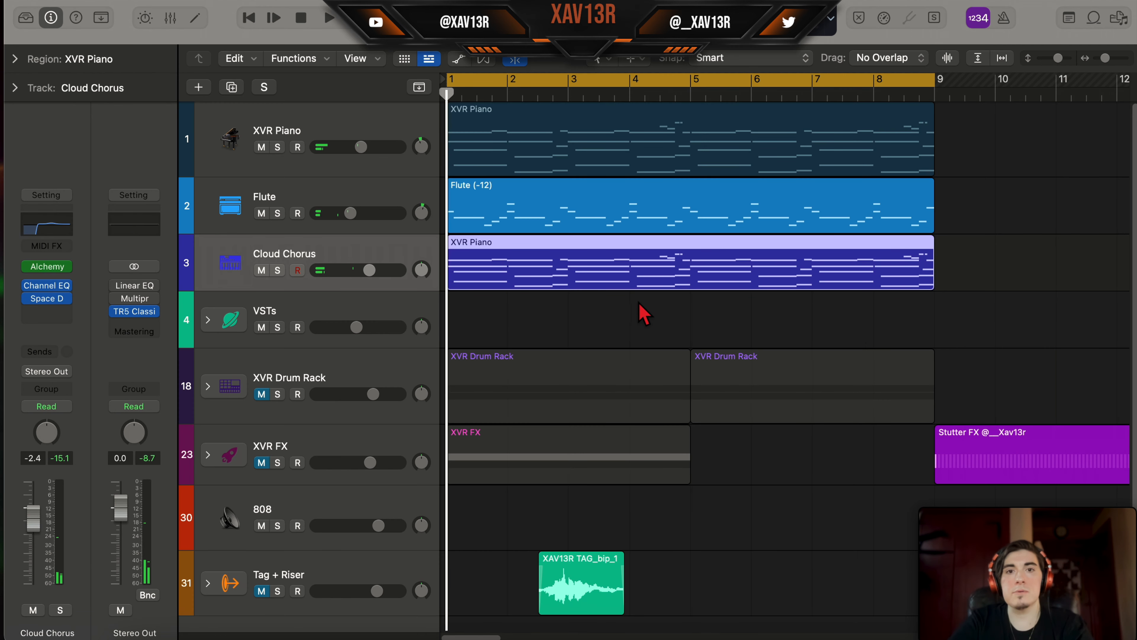
{"action": "scroll", "coordinate": [667, 296], "scroll_direction": "down", "scroll_amount": 3}
{"action": "scroll", "coordinate": [608, 260], "scroll_direction": "up", "scroll_amount": 3}
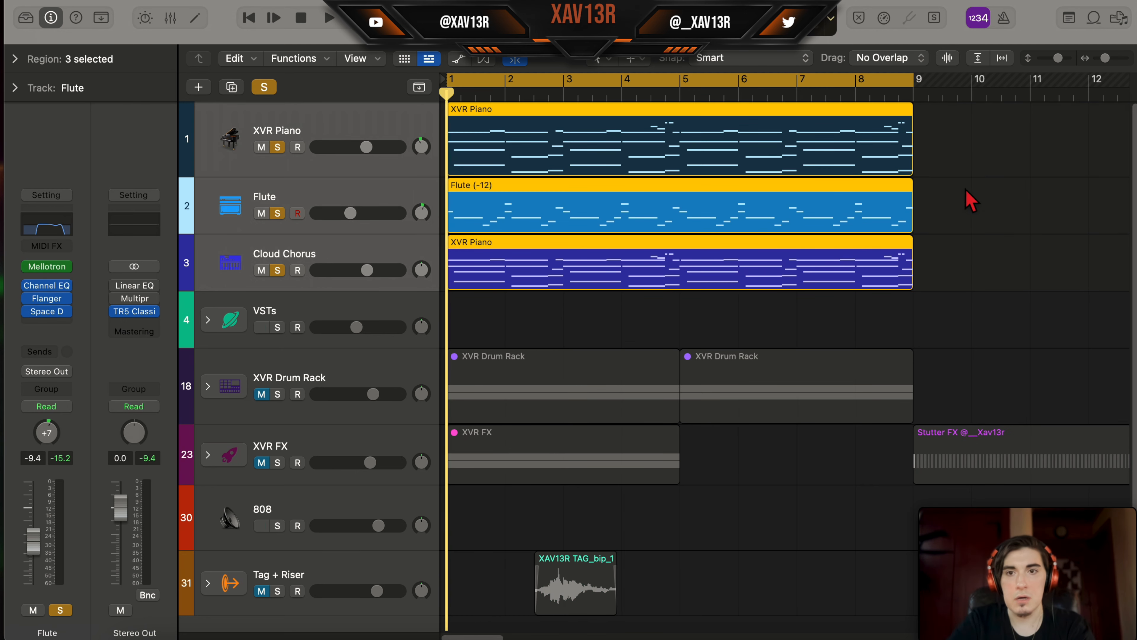
{"action": "left_click_drag", "start_coordinate": [950, 273], "coordinate": [593, 131]}
{"action": "right_click", "coordinate": [606, 137]}
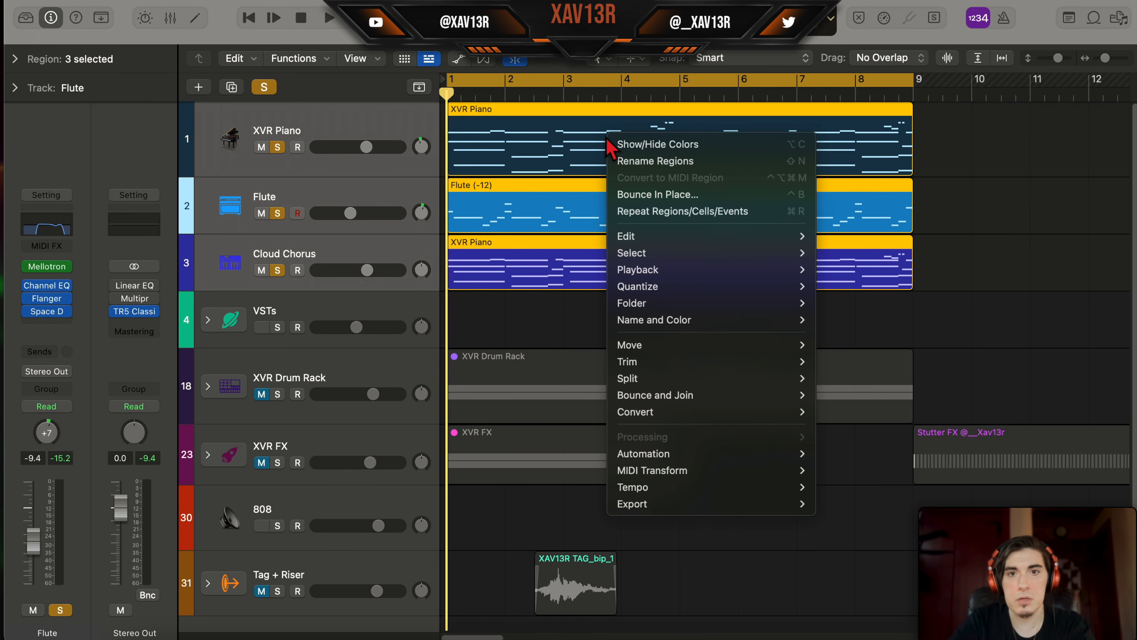
{"action": "left_click", "coordinate": [690, 194]}
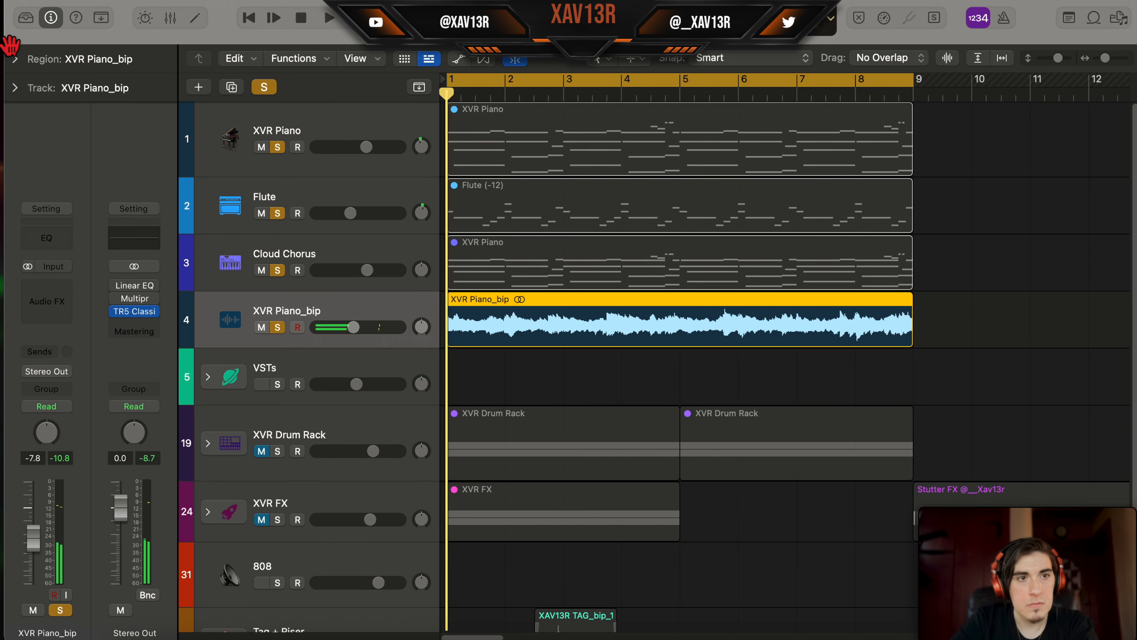
Step: Set the fade-in of the bounced XVR Piano_bip region to 4
{"action": "left_click", "coordinate": [15, 58]}
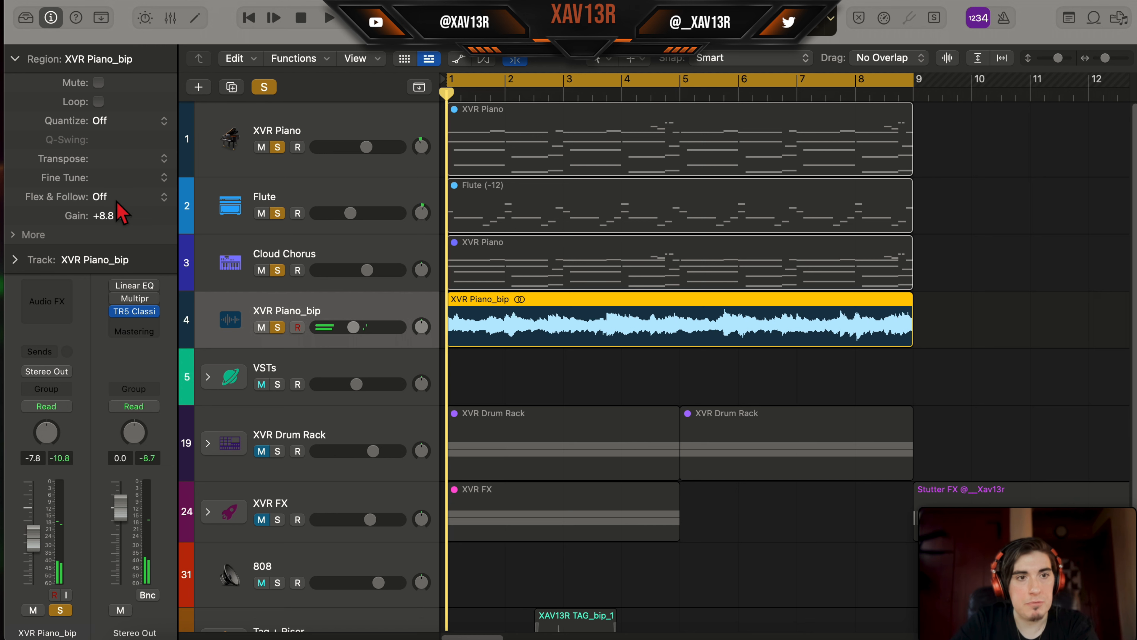
{"action": "left_click", "coordinate": [39, 236]}
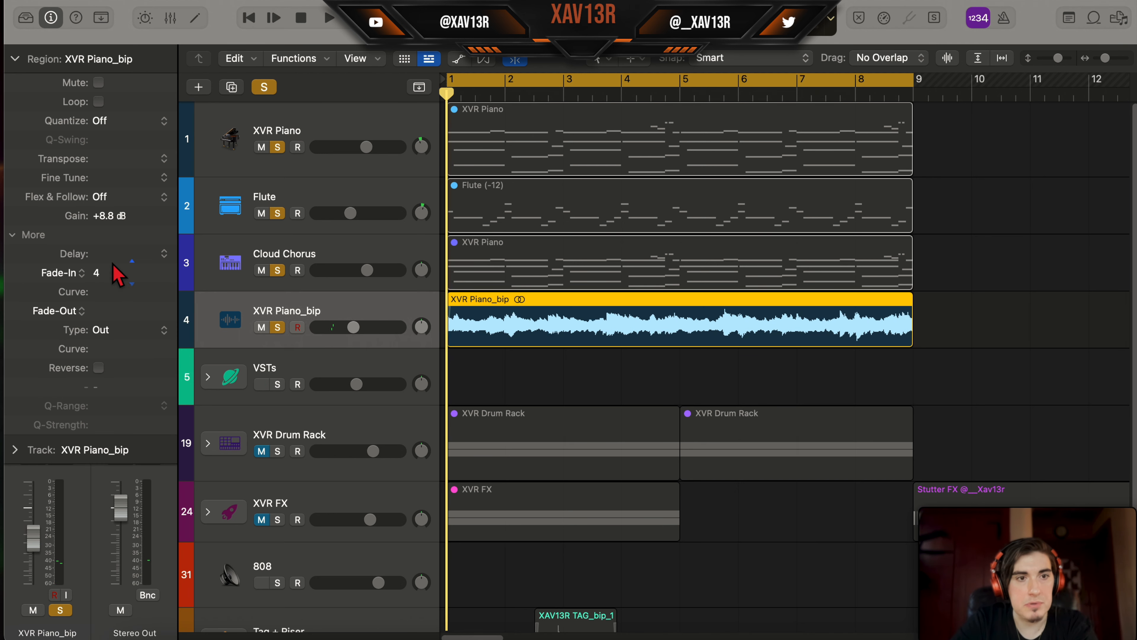
{"action": "left_click", "coordinate": [22, 54]}
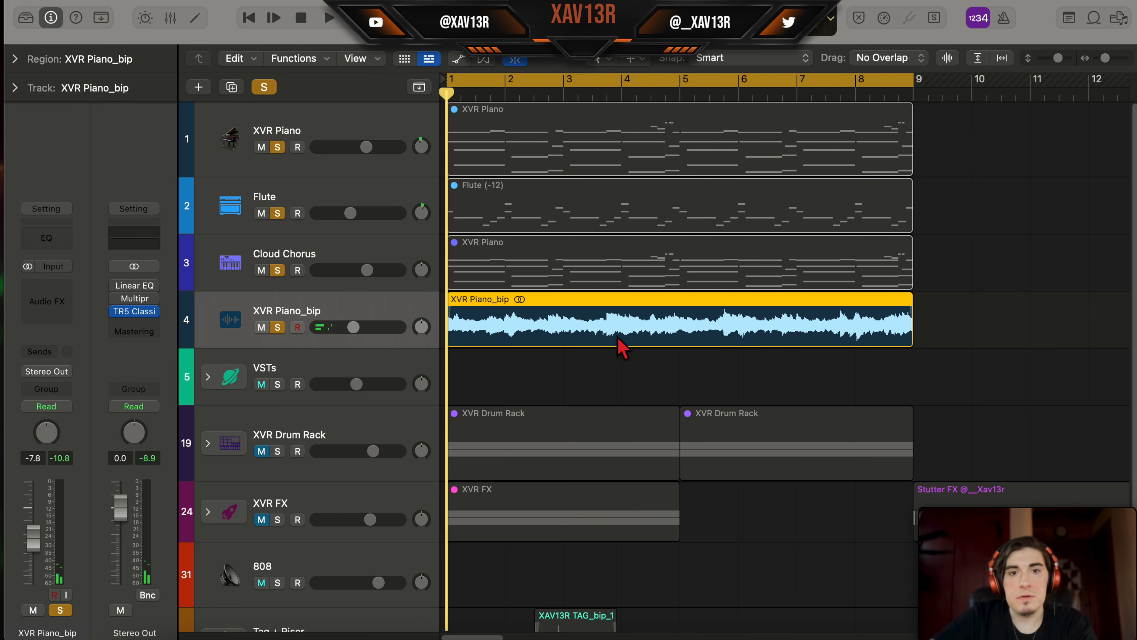
Step: Split the bounced melody region into slices along the first eight bars
{"action": "key", "text": "super+t"}
{"action": "key", "text": "super+t"}
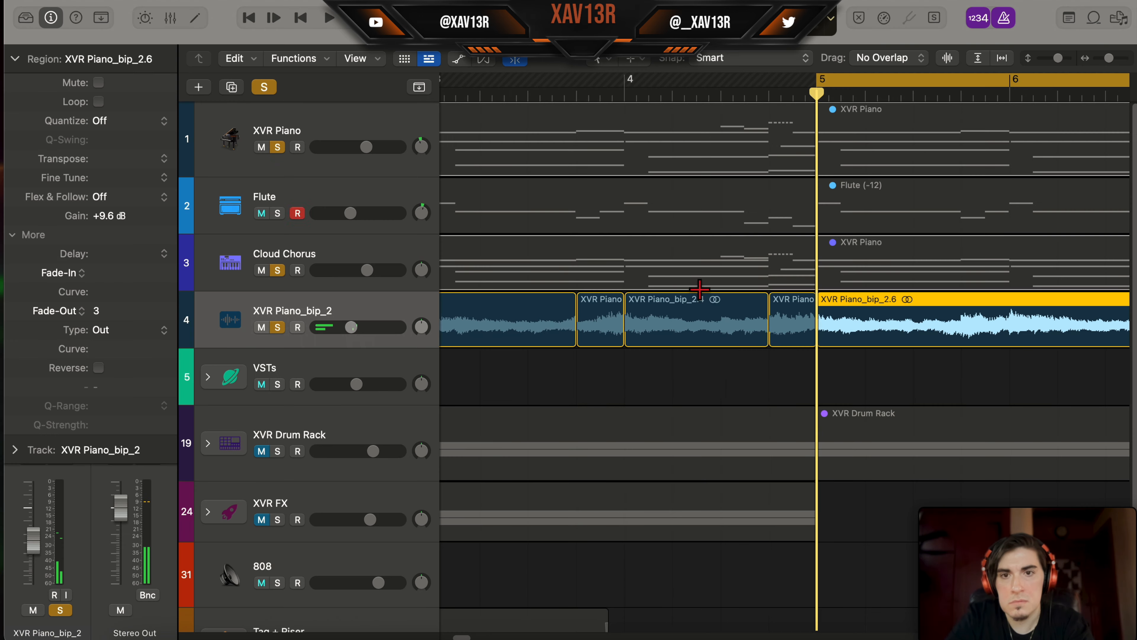
{"action": "left_click_drag", "start_coordinate": [781, 325], "coordinate": [734, 326]}
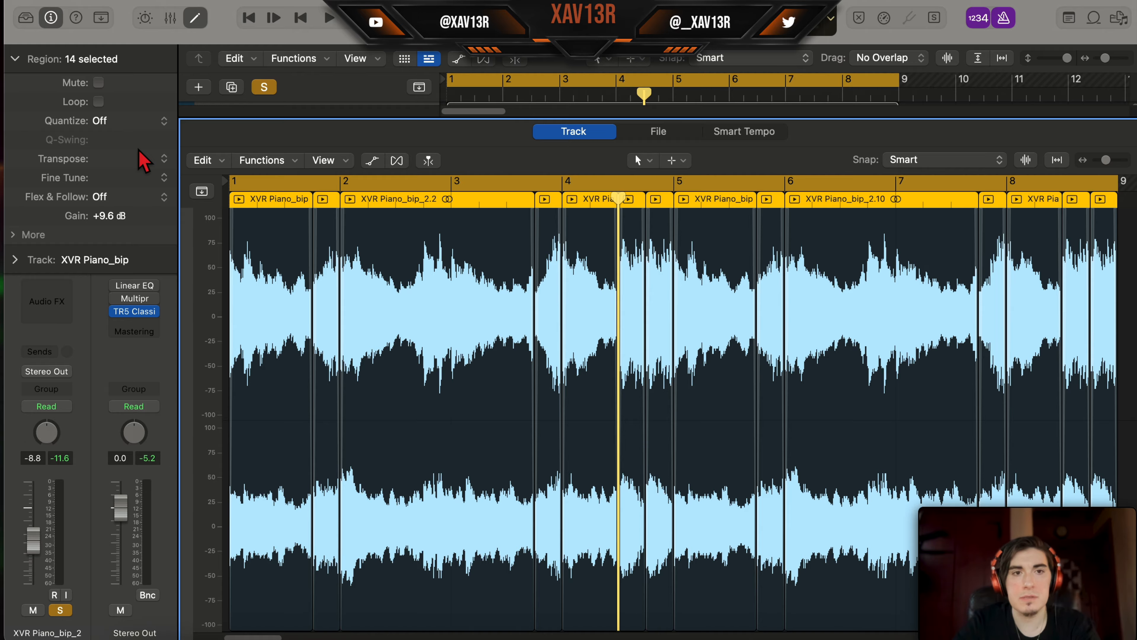
Step: Copy the melody slices to the Audio 3 track from bar 9 to bar 17 and recolour them dark blue
{"action": "key", "text": "space"}
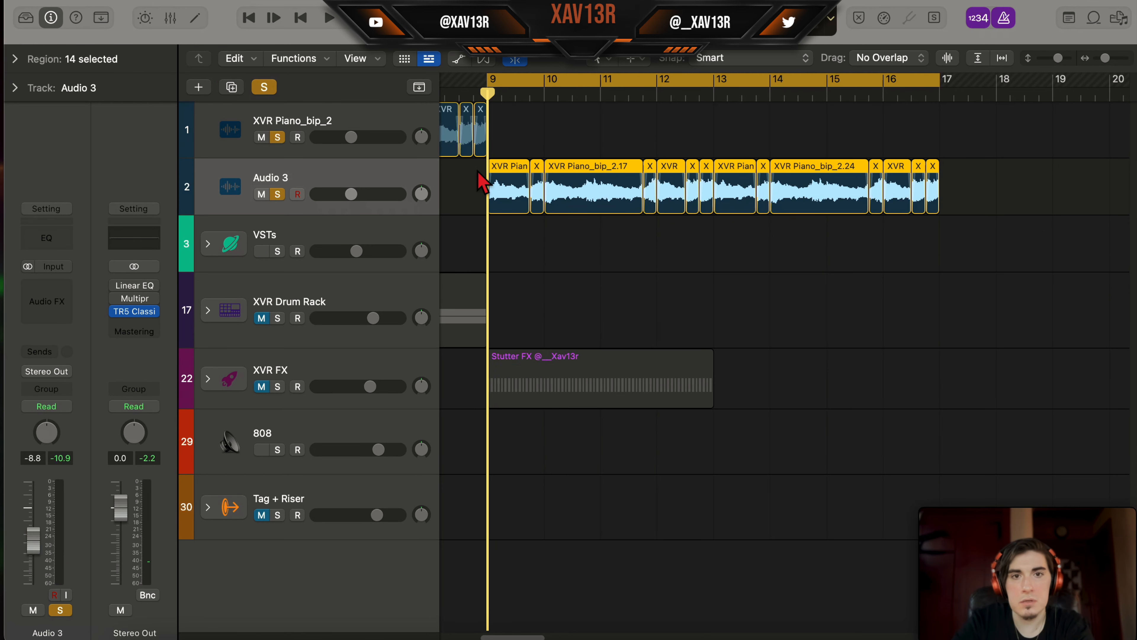
{"action": "key", "text": "alt+c"}
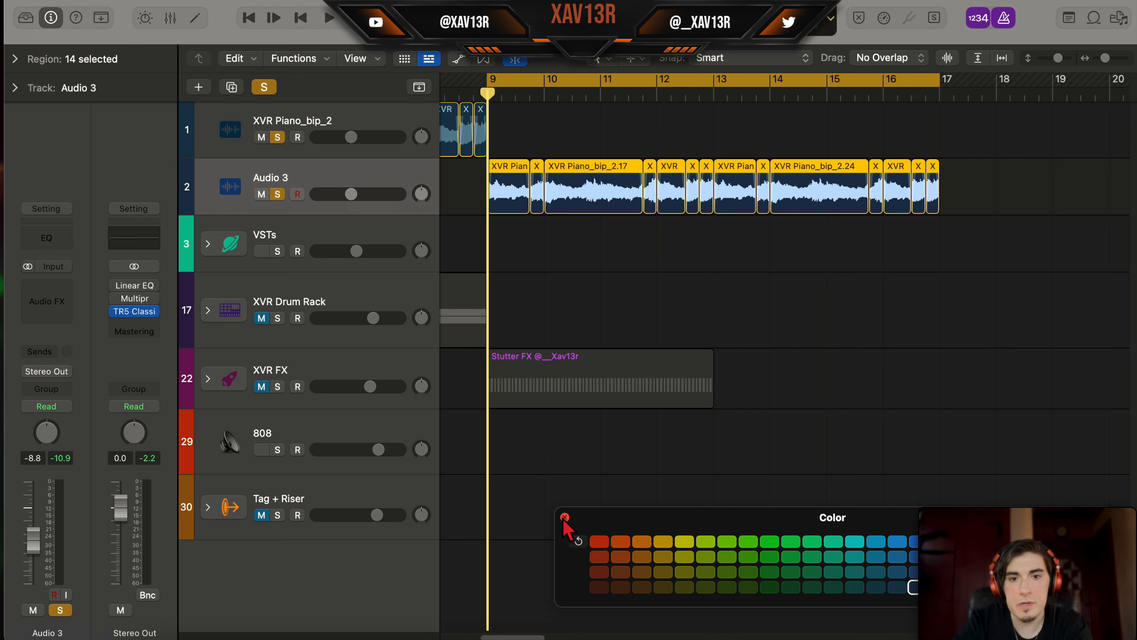
{"action": "left_click", "coordinate": [565, 517]}
Step: Insert a Beat Breaker effect on the Audio 3 track
{"action": "left_click", "coordinate": [46, 301]}
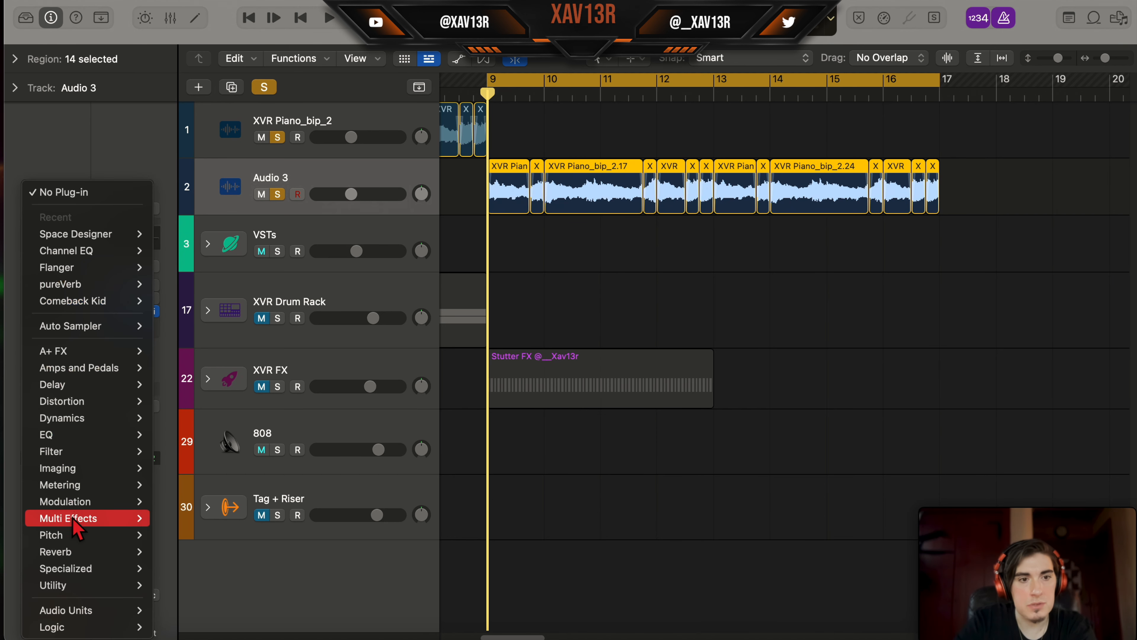
{"action": "mouse_move", "coordinate": [81, 520]}
{"action": "mouse_move", "coordinate": [240, 520]}
{"action": "left_click", "coordinate": [289, 516]}
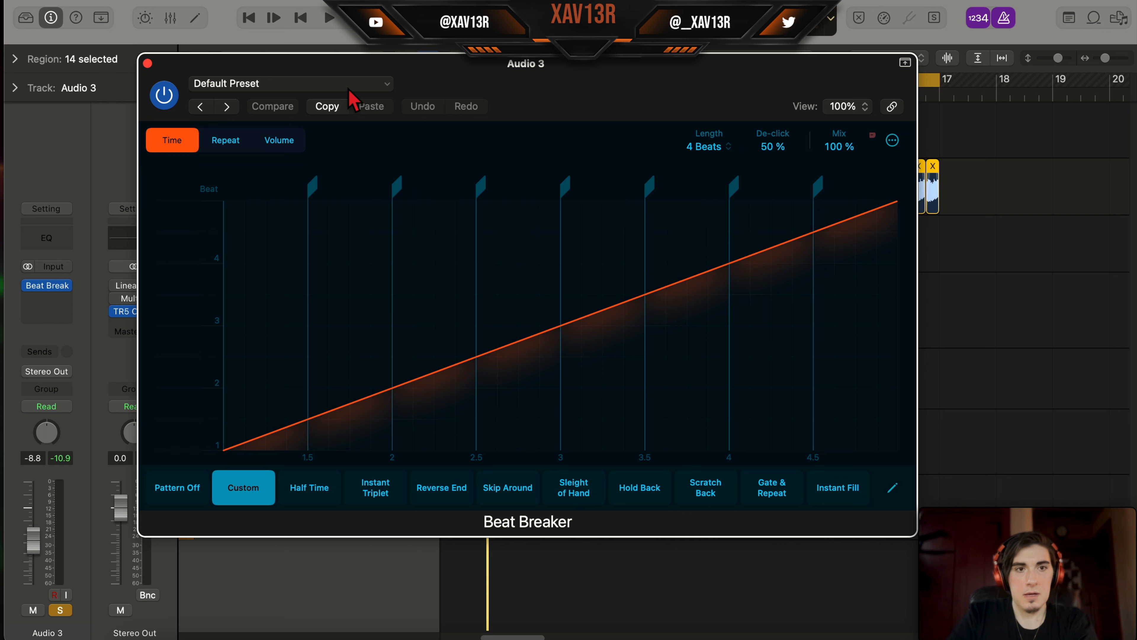
Step: Audition Beat Breaker presets on the Audio 3 track during playback, including Slight Shift and the preset after it
{"action": "left_click", "coordinate": [304, 84]}
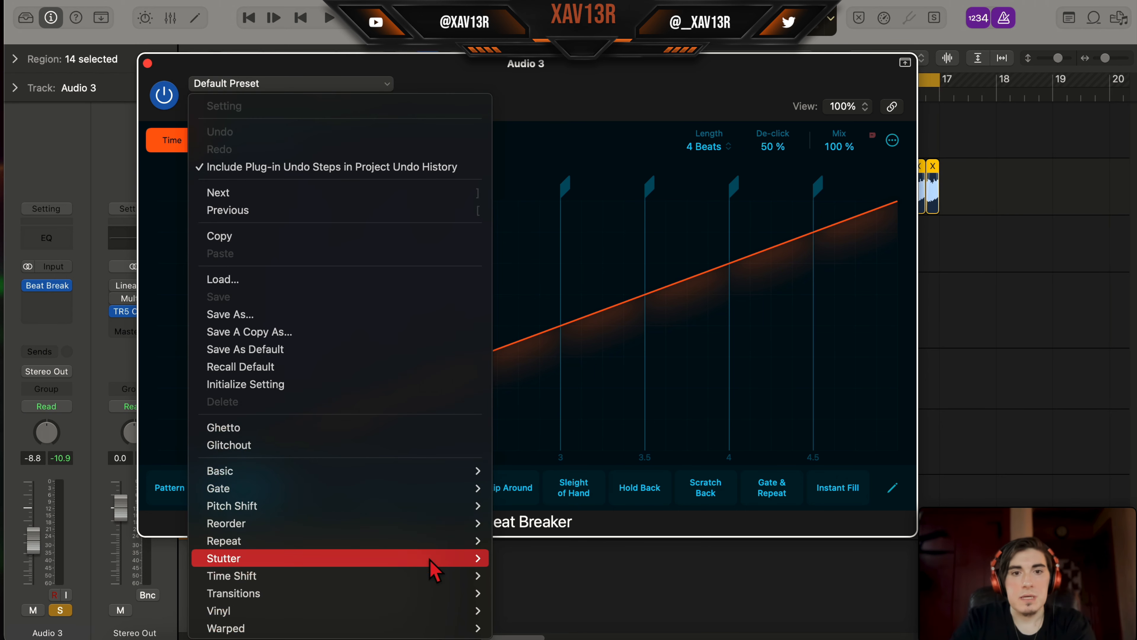
{"action": "mouse_move", "coordinate": [453, 486]}
{"action": "mouse_move", "coordinate": [446, 561]}
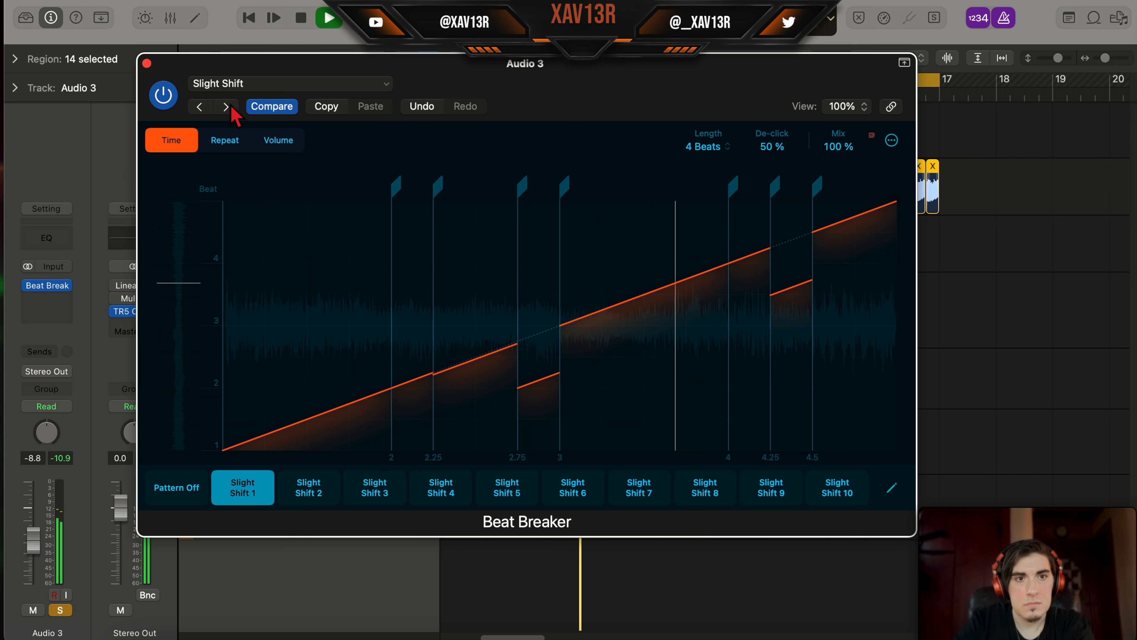
{"action": "left_click", "coordinate": [229, 108]}
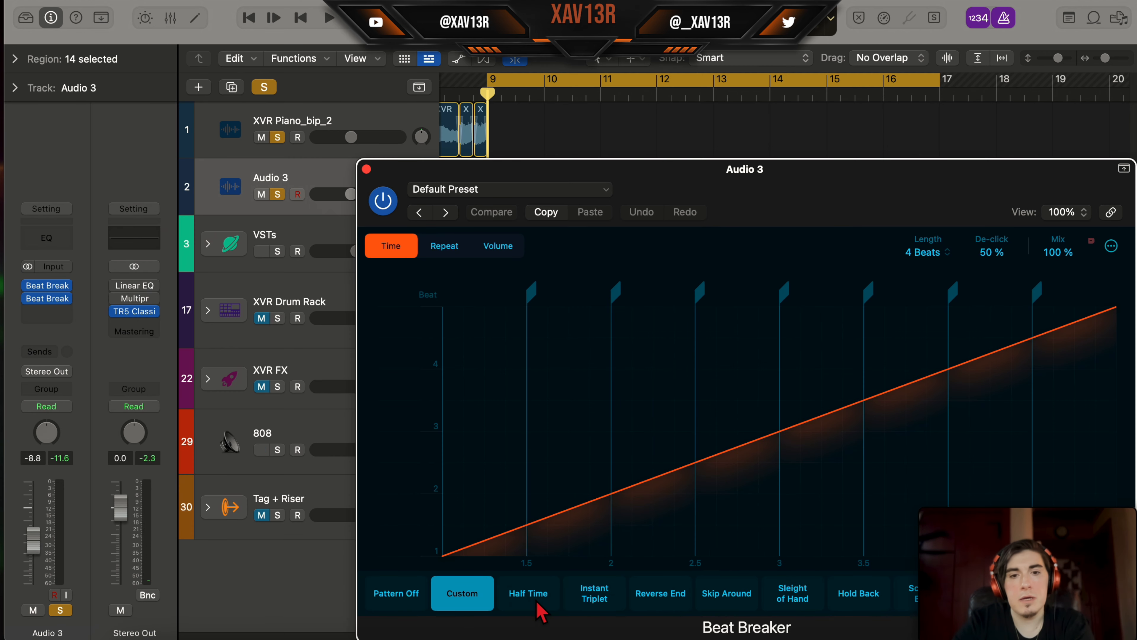
Step: Set the second Beat Breaker on the Audio 3 track to the Half Time pattern and play back the result
{"action": "left_click", "coordinate": [532, 596]}
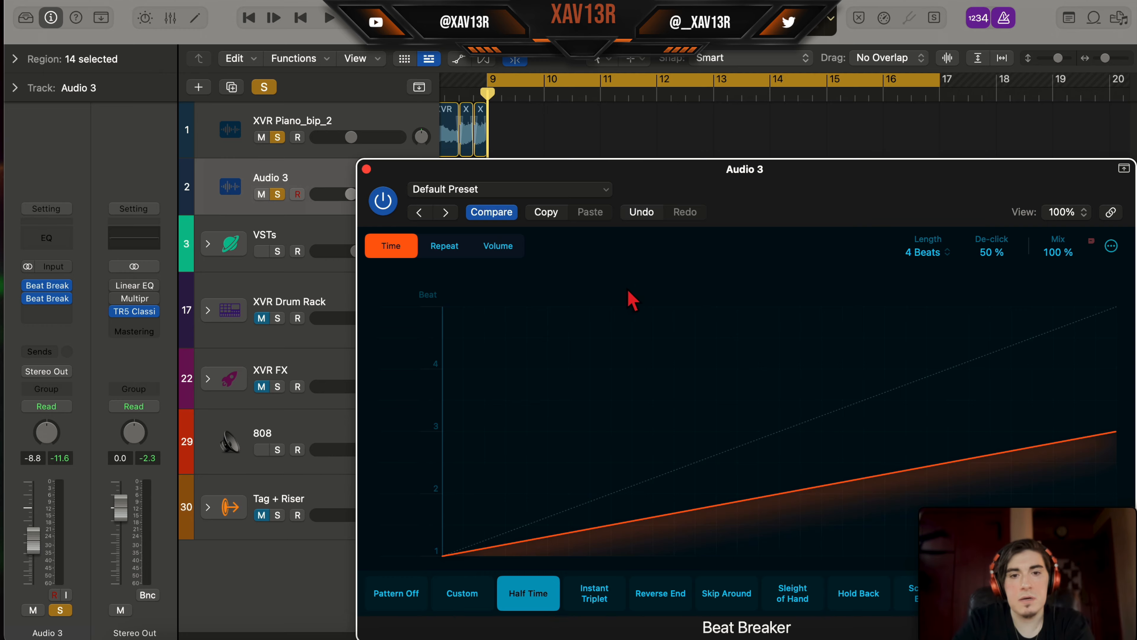
{"action": "left_click_drag", "start_coordinate": [701, 177], "coordinate": [464, 94]}
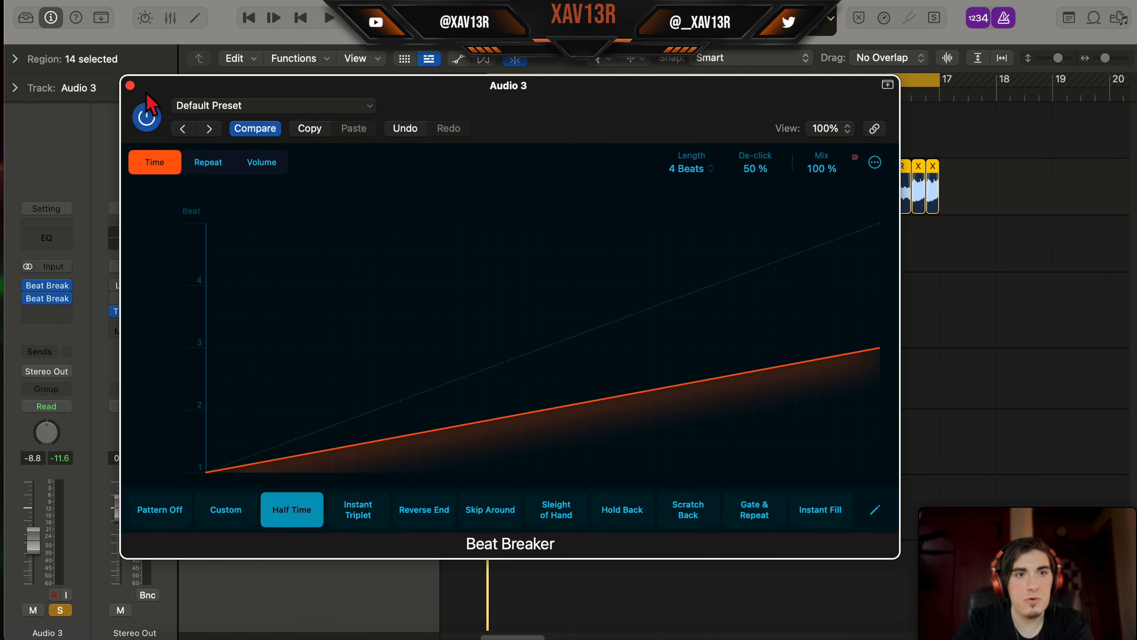
{"action": "key", "text": "space"}
{"action": "left_click", "coordinate": [130, 85]}
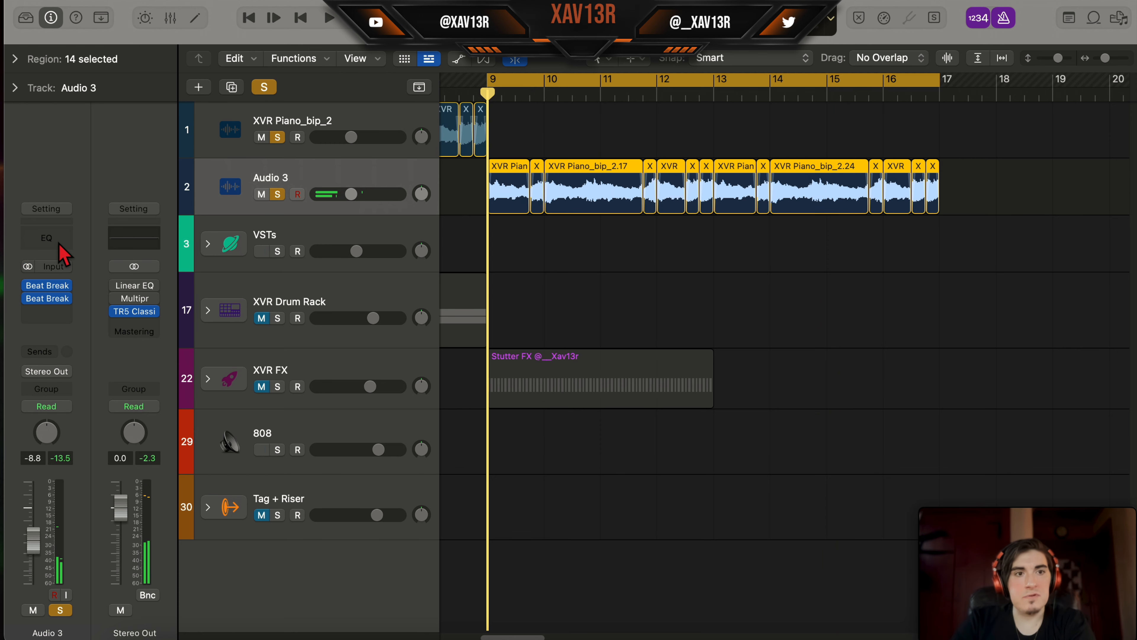
Step: Add a Channel EQ to the Audio 3 track with a 175 Hz low cut and a +0.8 dB bell boost at 1440 Hz
{"action": "left_click", "coordinate": [60, 244]}
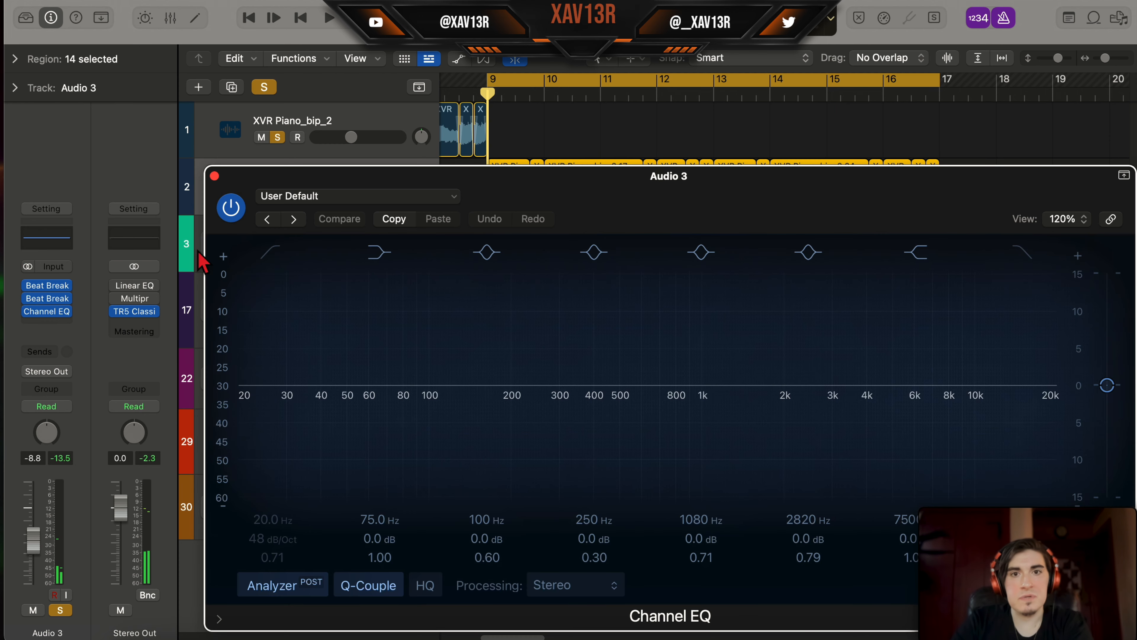
{"action": "left_click", "coordinate": [274, 253]}
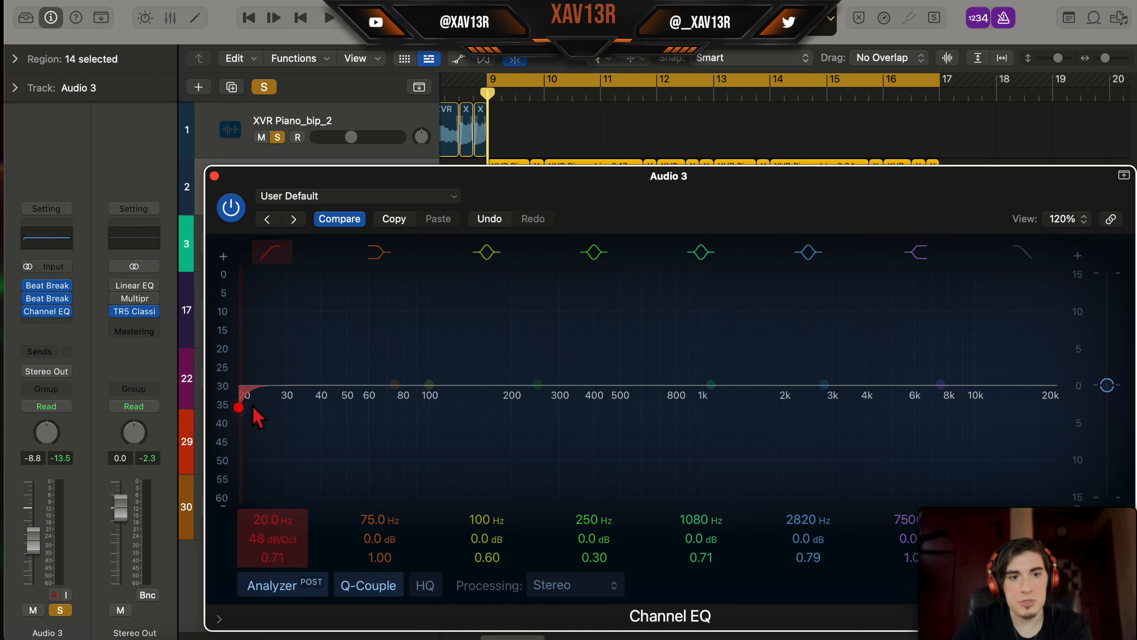
{"action": "left_click_drag", "start_coordinate": [249, 416], "coordinate": [508, 428]}
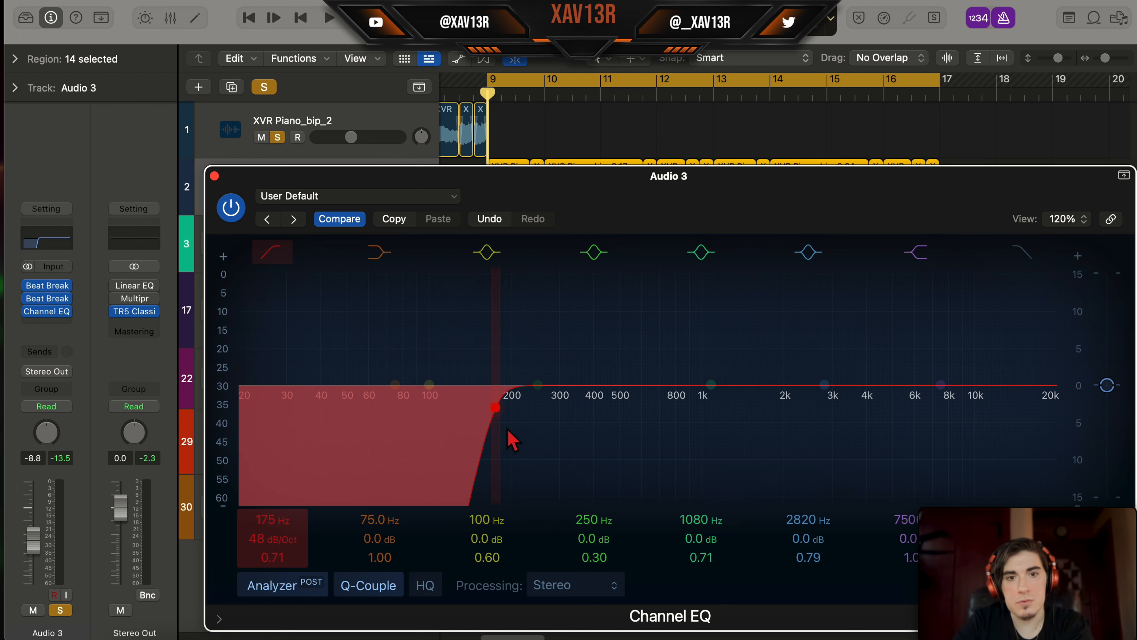
{"action": "key", "text": "space"}
{"action": "left_click_drag", "start_coordinate": [711, 385], "coordinate": [745, 380]}
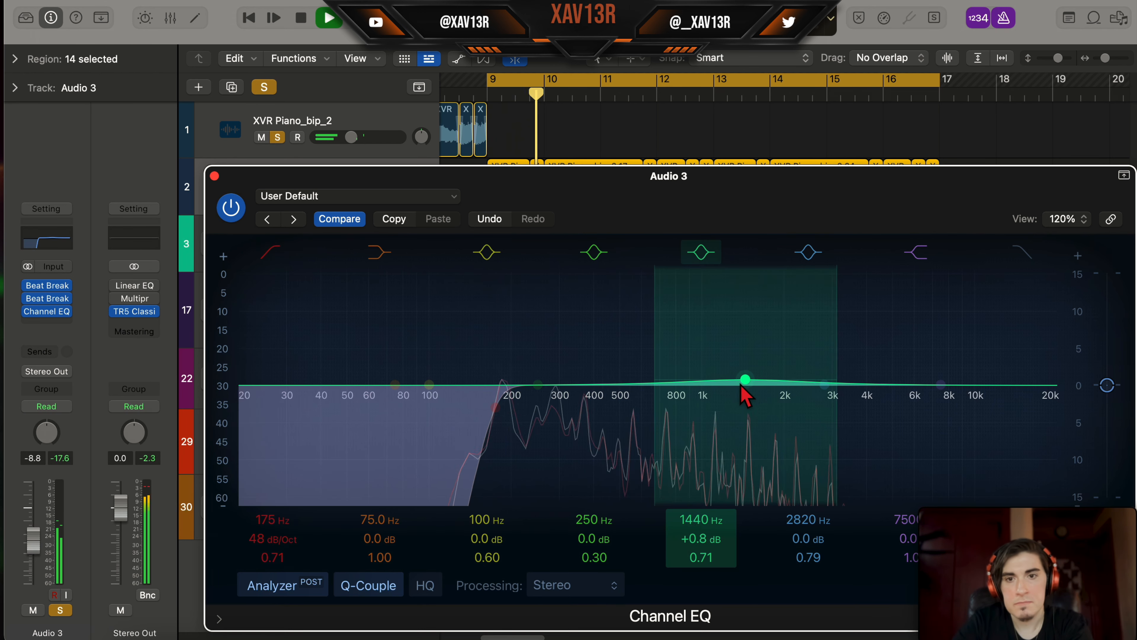
{"action": "left_click", "coordinate": [215, 176]}
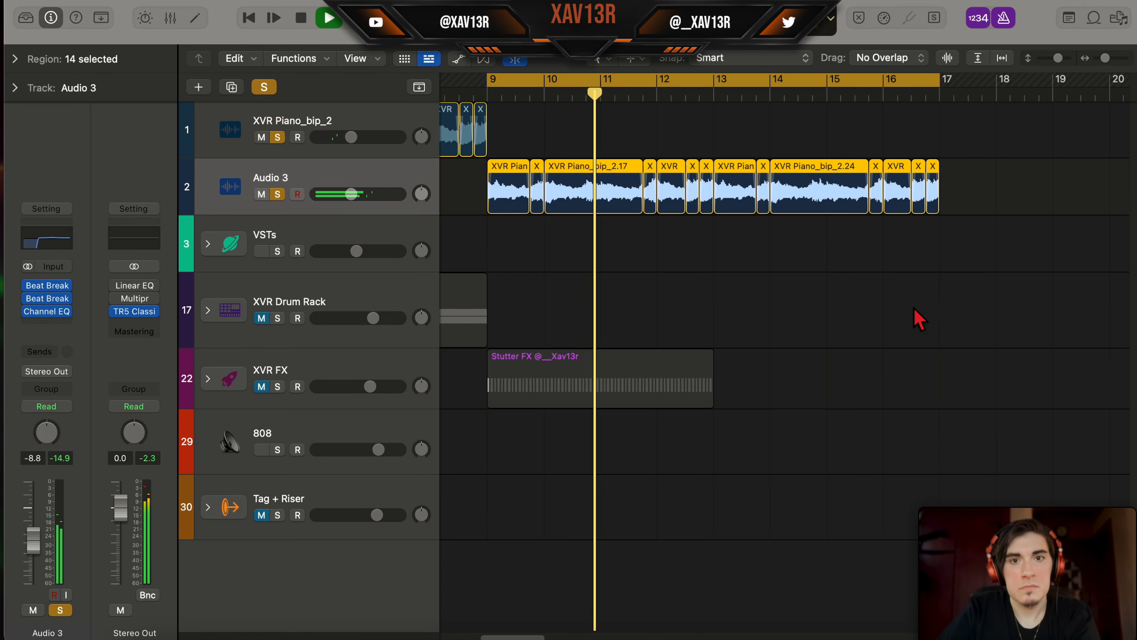
{"action": "key", "text": "space"}
Step: Bounce the Audio 3 slices in place to a new region and raise its waveform level in the audio editor
{"action": "scroll", "coordinate": [465, 186], "scroll_direction": "left", "scroll_amount": 1}
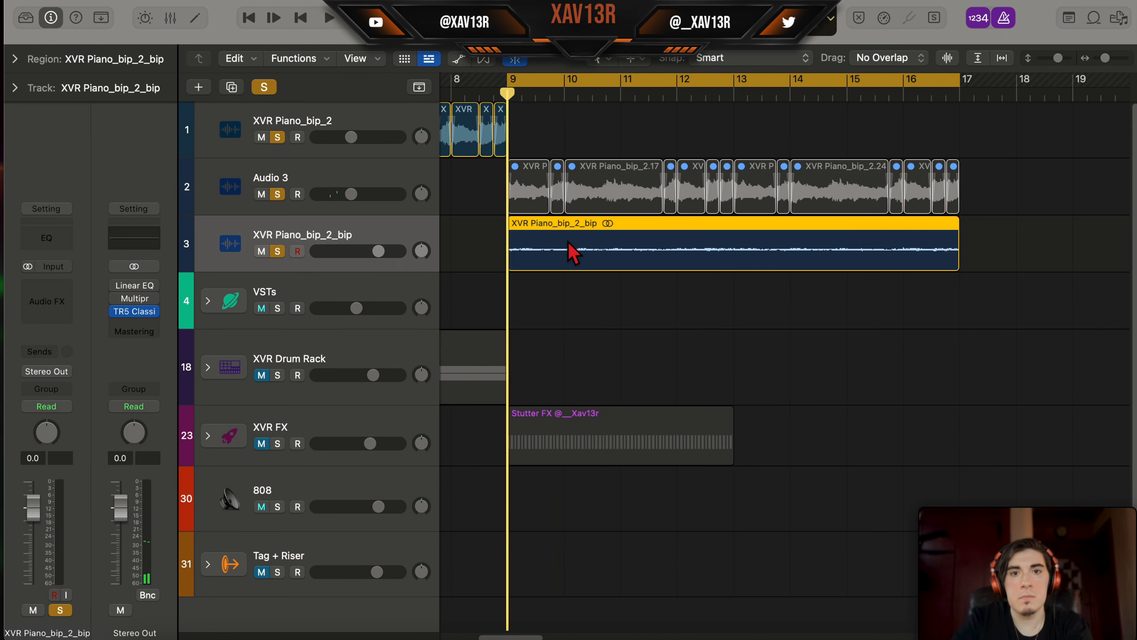
{"action": "double_click", "coordinate": [571, 249]}
{"action": "left_click", "coordinate": [291, 162]}
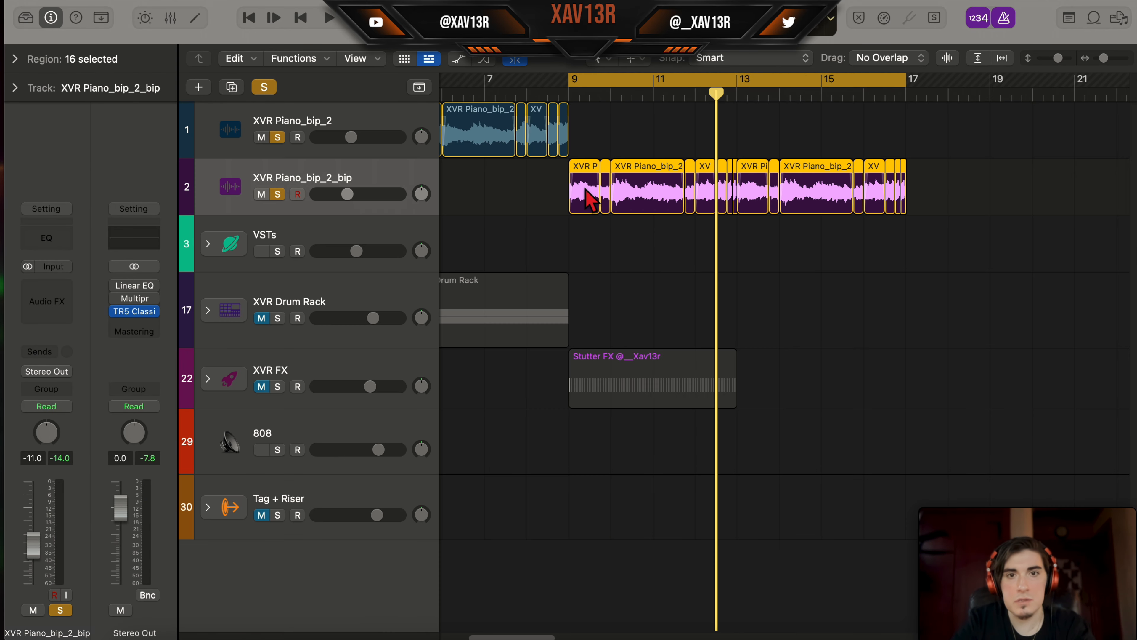
Step: Open the bounced piano slices in the audio editor and play them back
{"action": "key", "text": "e"}
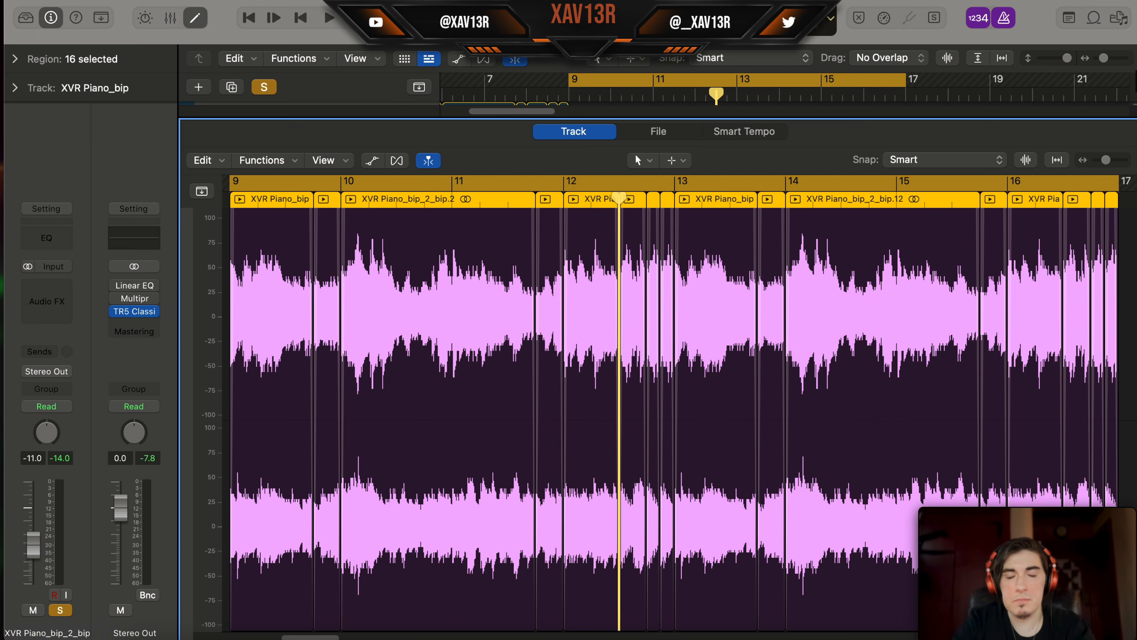
{"action": "key", "text": "space"}
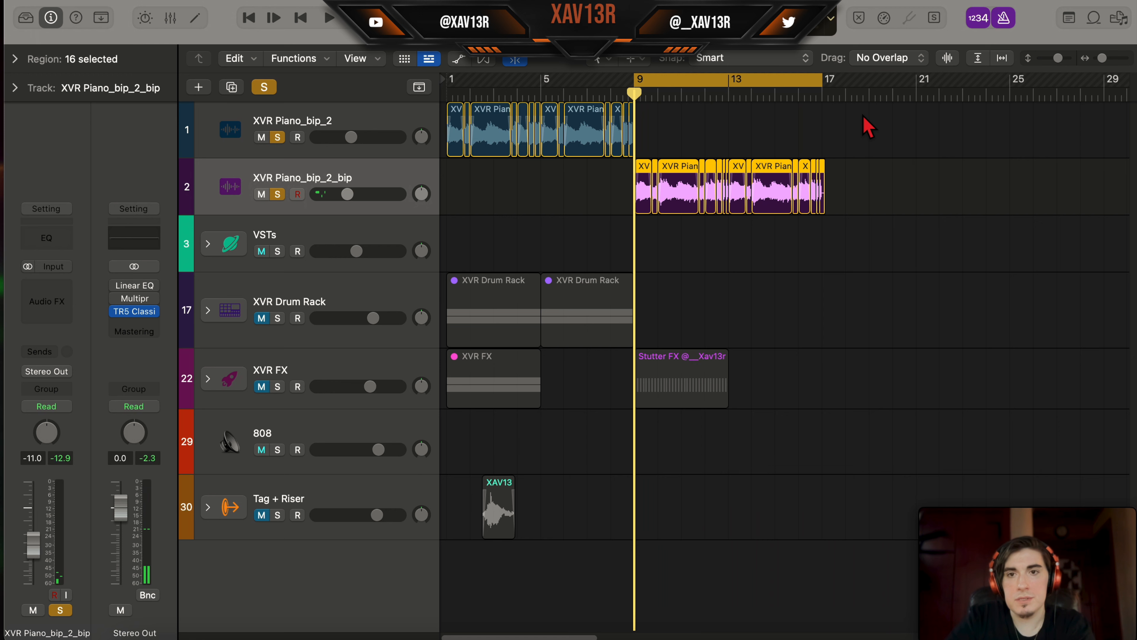
Step: Delete the VSTs track stack and lower the XVR Drum Rack volume to -2.7 dB
{"action": "left_click", "coordinate": [333, 225]}
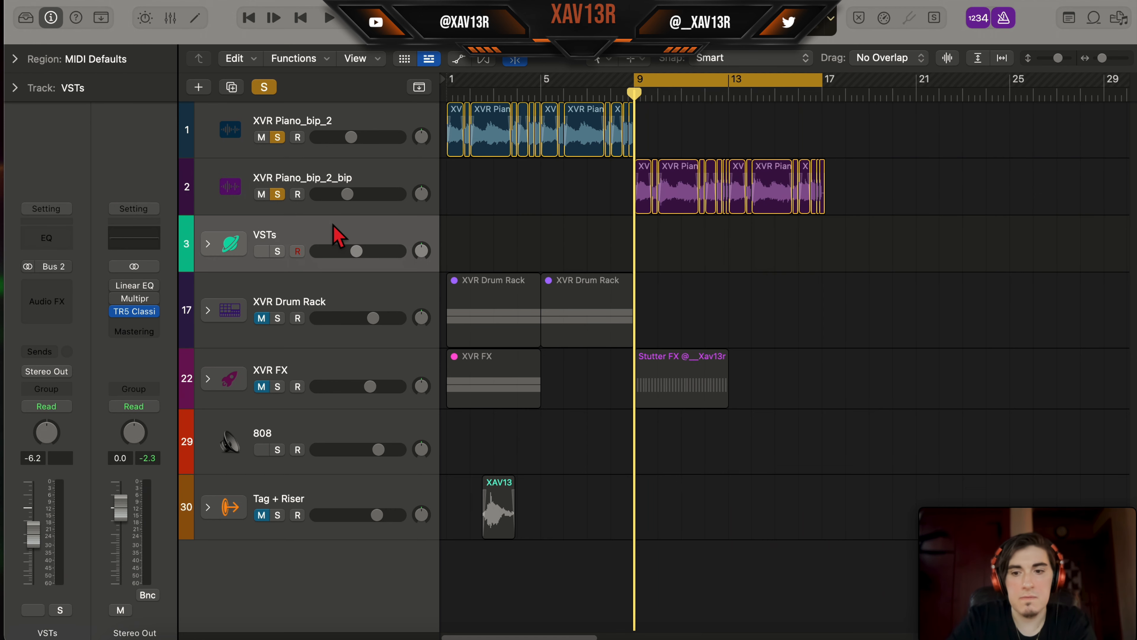
{"action": "key", "text": "super+BackSpace"}
{"action": "left_click_drag", "start_coordinate": [376, 217], "coordinate": [368, 218]}
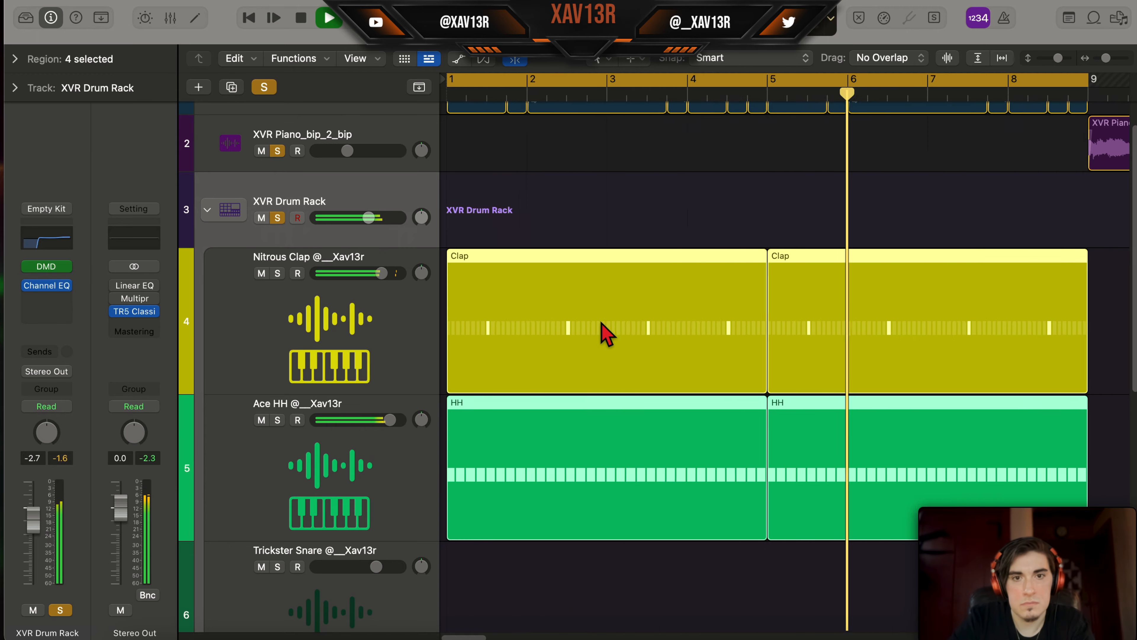
Step: Rework the HH region on the Ace HH track as a four-bar MIDI part with pitched-down hits and fast rolls, and play it
{"action": "right_click", "coordinate": [445, 334]}
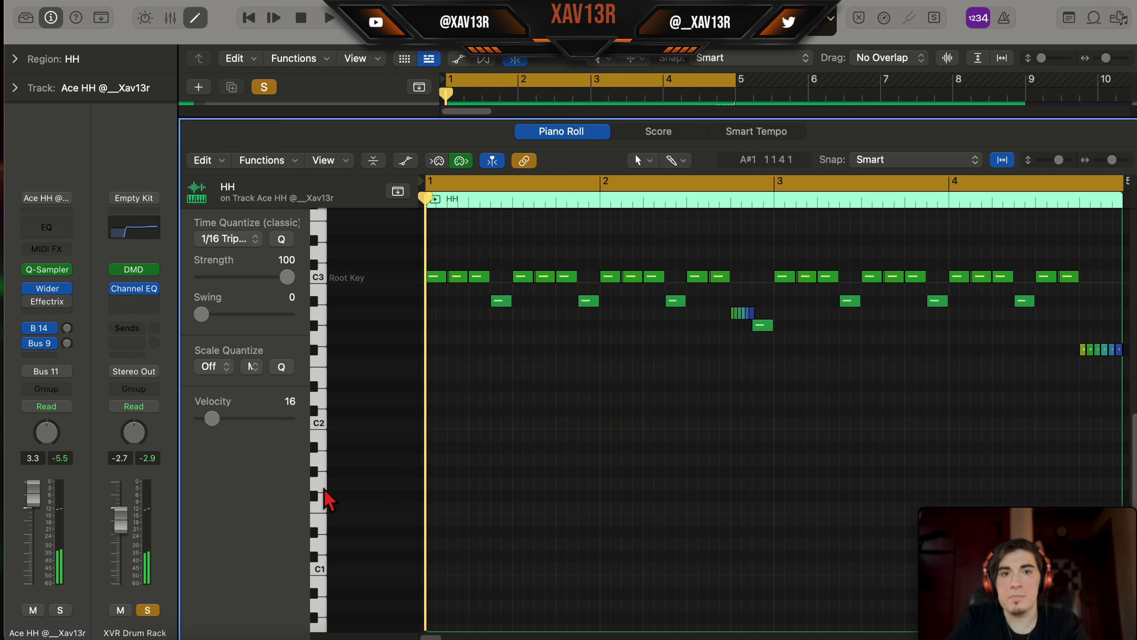
{"action": "key", "text": "space"}
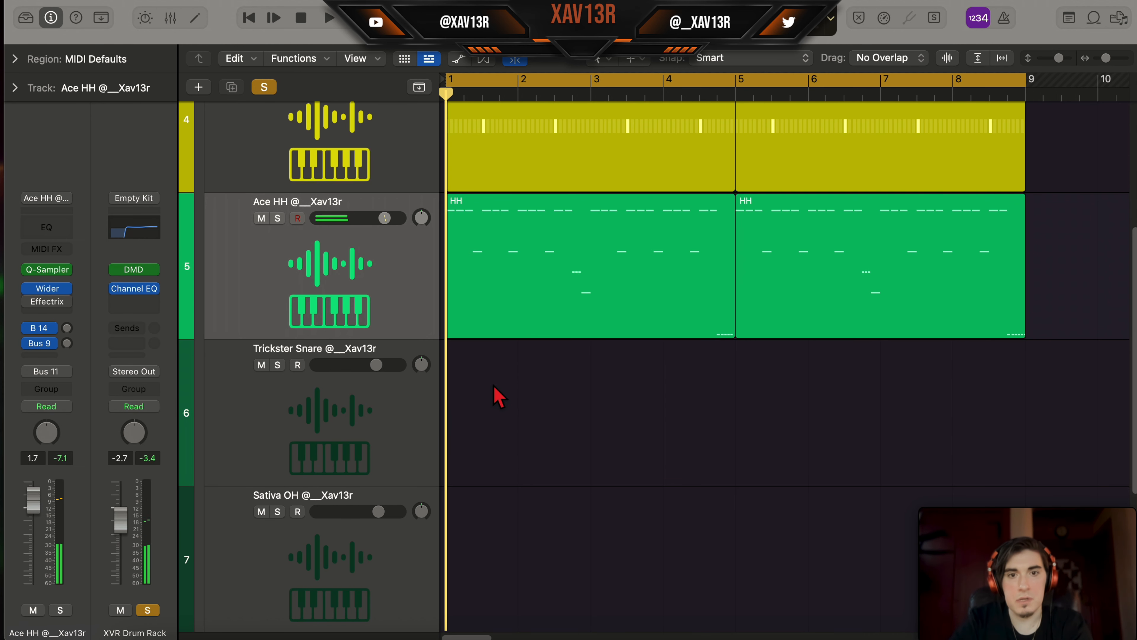
Step: Create a 32-step pattern region on the Trickster Snare track and program its snare hits during playback
{"action": "right_click", "coordinate": [498, 397]}
{"action": "left_click", "coordinate": [537, 414]}
{"action": "key", "text": "space"}
{"action": "left_click", "coordinate": [1097, 189]}
{"action": "left_click", "coordinate": [1102, 226]}
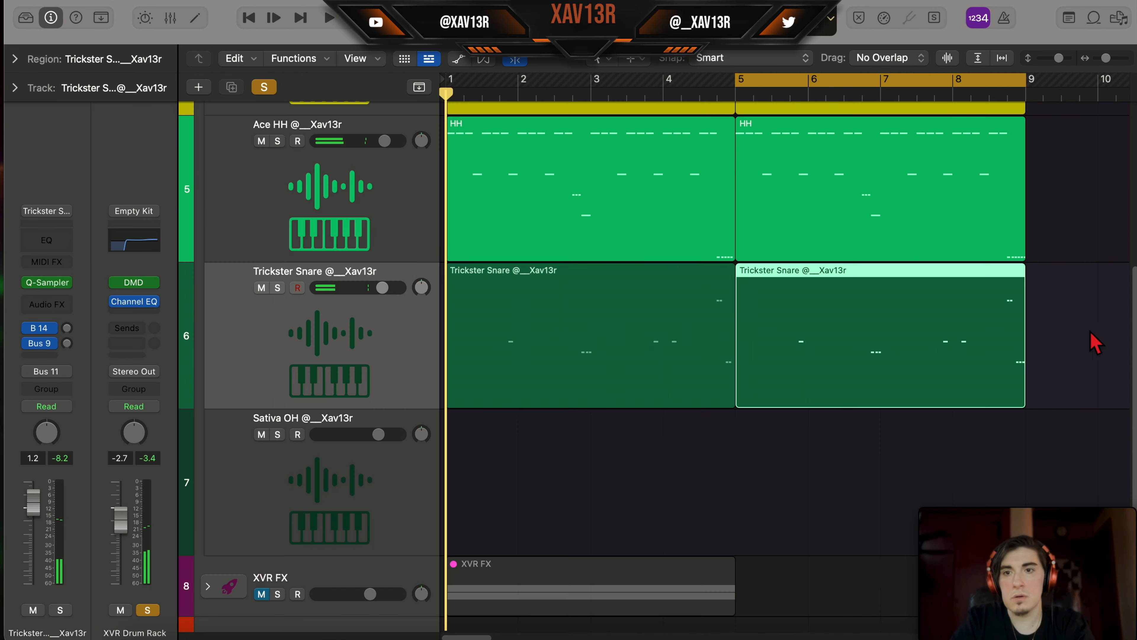
Step: Select both Trickster Snare regions and set the cycle range to bars 1 to 9
{"action": "left_click", "coordinate": [607, 337], "text": "shift"}
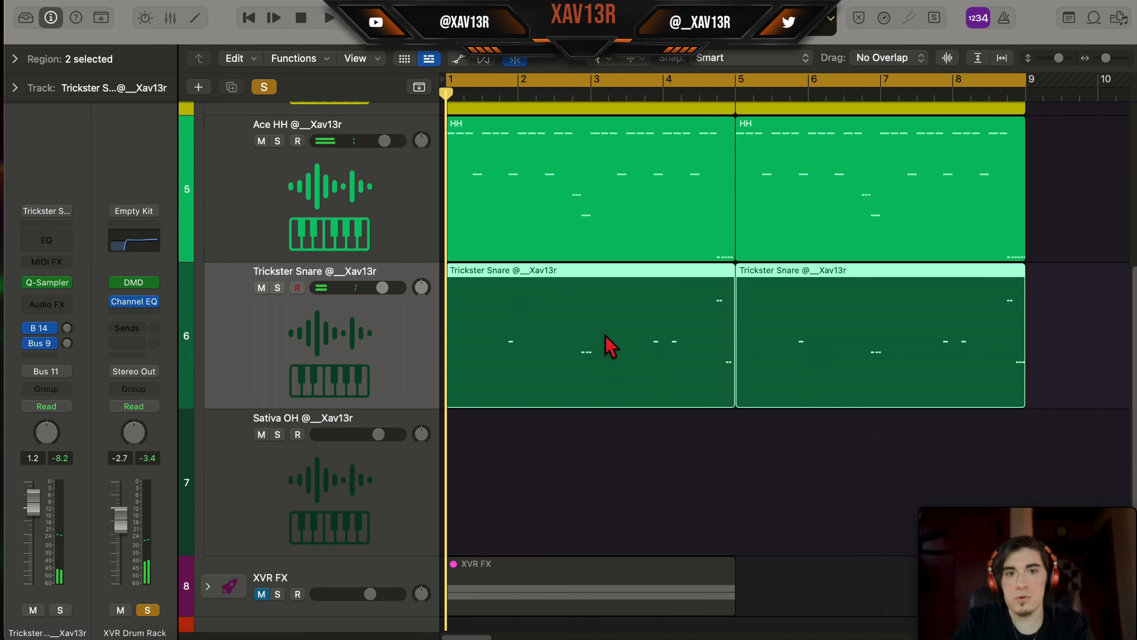
{"action": "scroll", "coordinate": [586, 423], "scroll_direction": "up", "scroll_amount": 5}
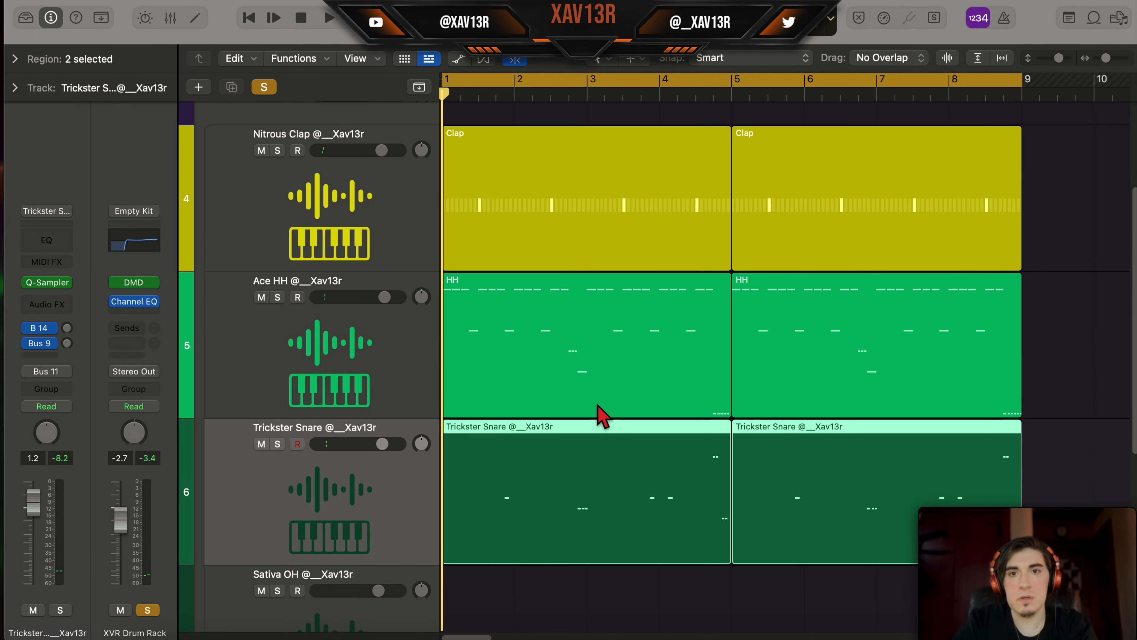
{"action": "scroll", "coordinate": [604, 414], "scroll_direction": "right", "scroll_amount": 1}
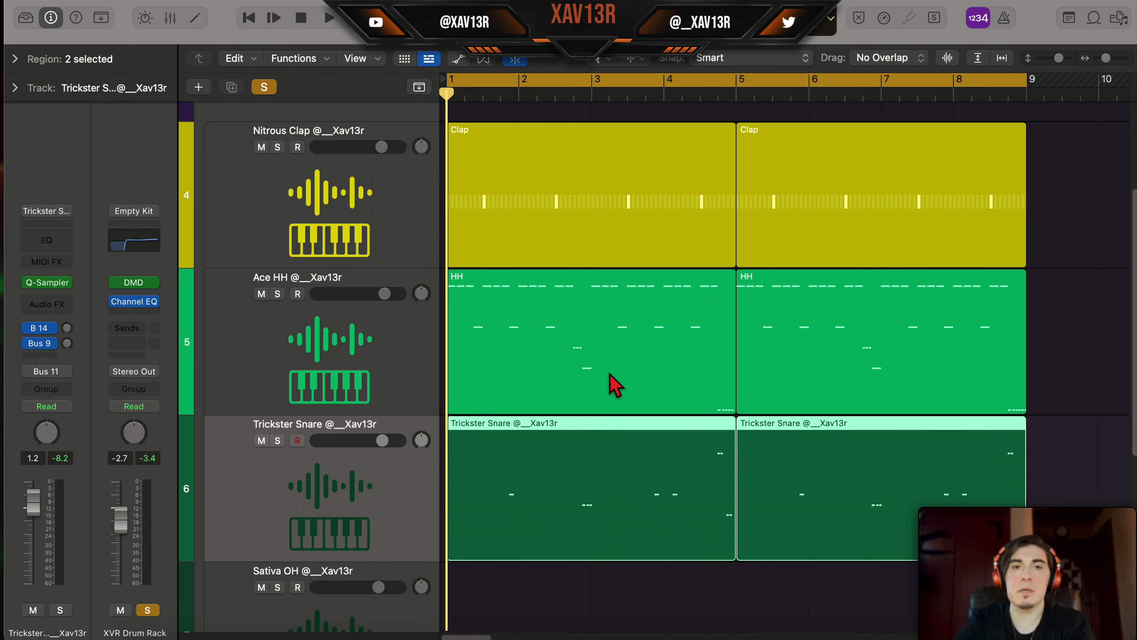
Step: Create a 32-step pattern region on the Sativa OH track with hits on steps 1 and 21, and repeat it to bar 9
{"action": "scroll", "coordinate": [616, 385], "scroll_direction": "down", "scroll_amount": 4}
{"action": "right_click", "coordinate": [470, 384]}
{"action": "left_click", "coordinate": [576, 406]}
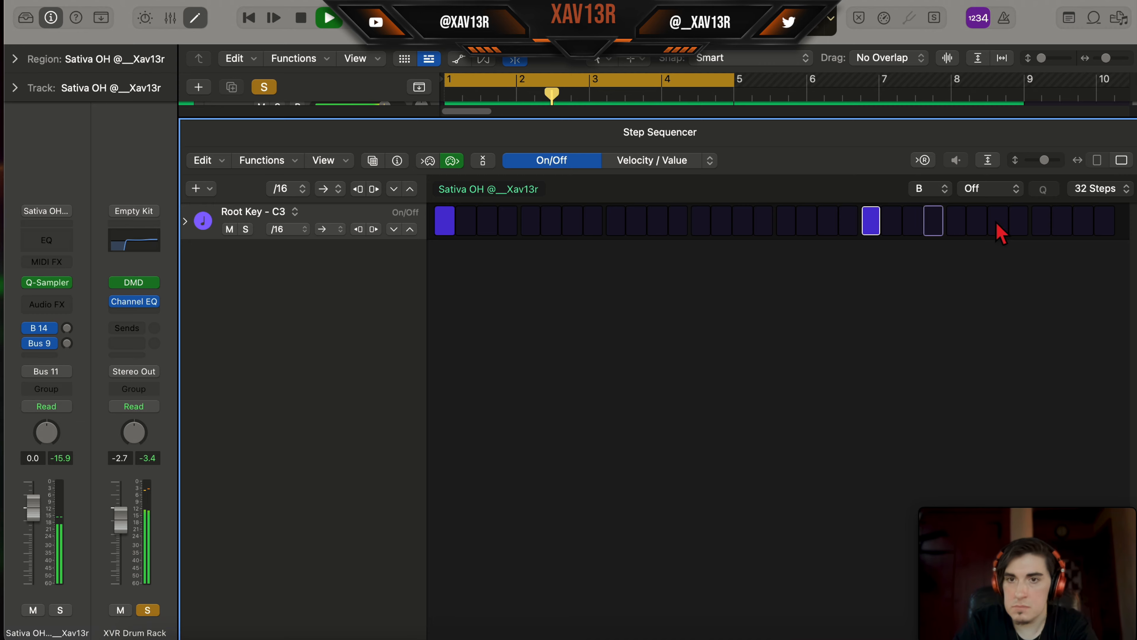
{"action": "key", "text": "e"}
{"action": "key", "text": "space"}
Step: Create a four-bar MIDI region on the 808 track and place a B4 note at bar 1 and an F#5 note in bar 2
{"action": "right_click", "coordinate": [464, 465]}
{"action": "left_click", "coordinate": [497, 394]}
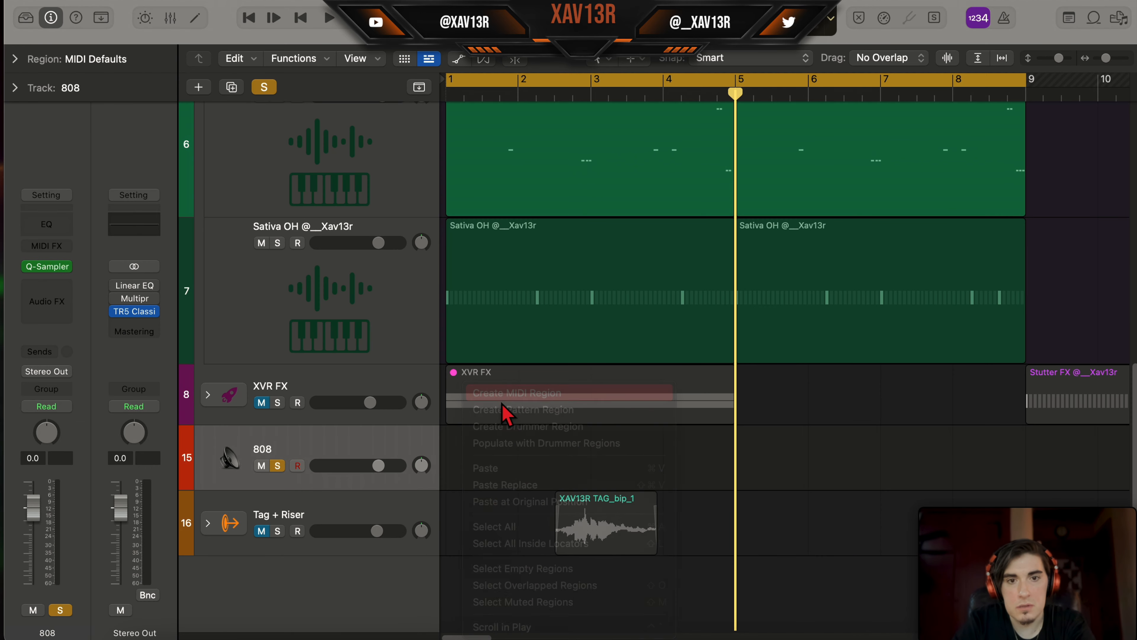
{"action": "double_click", "coordinate": [510, 482]}
{"action": "left_click_drag", "start_coordinate": [654, 340], "coordinate": [656, 405]}
{"action": "key", "text": "shift+alt+Up"}
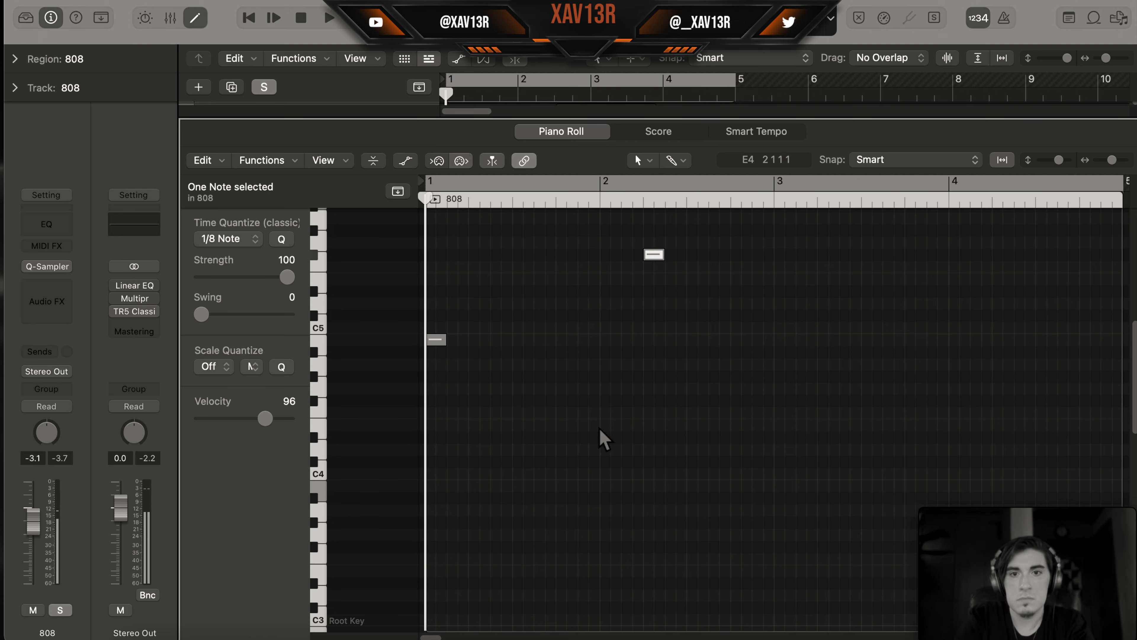
Step: Fill out the 808 region into a seven-note bassline on B4, F#5 and C#5 with lengthened notes
{"action": "scroll", "coordinate": [595, 358], "scroll_direction": "up", "scroll_amount": 1}
{"action": "left_click", "coordinate": [593, 351], "text": "super"}
{"action": "key", "text": "super+a"}
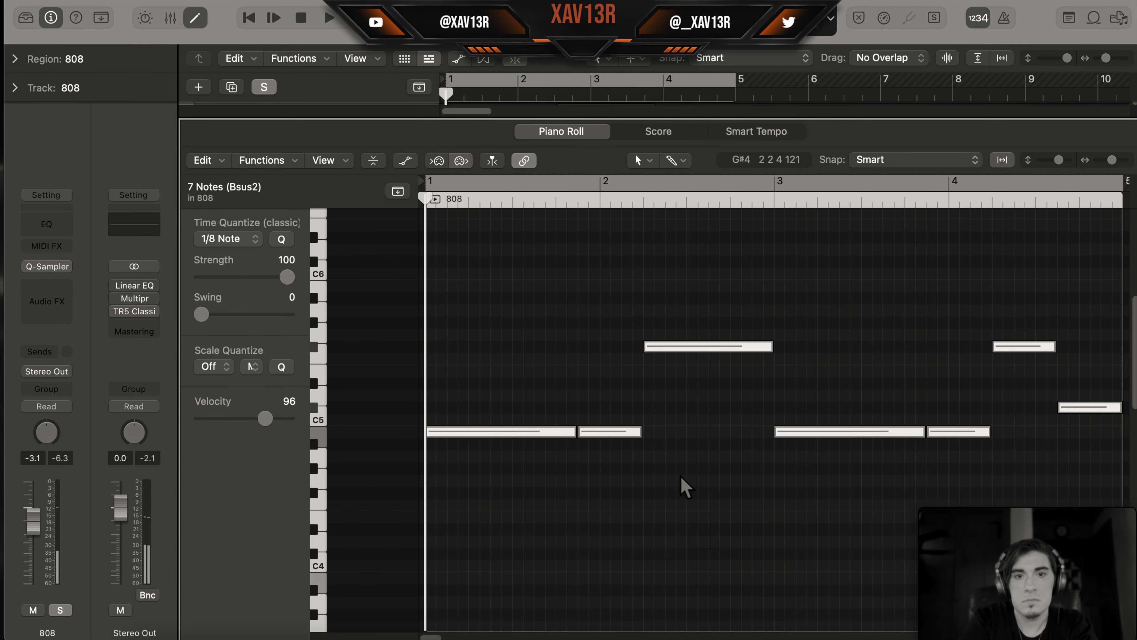
{"action": "left_click", "coordinate": [945, 430]}
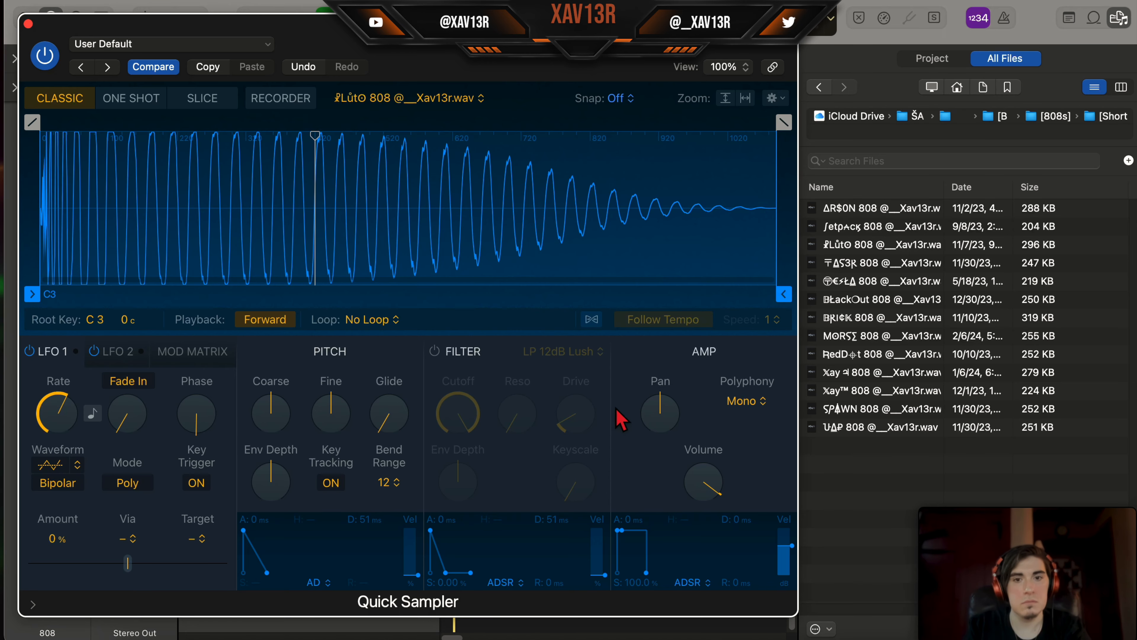
Step: Try other 808 samples in Quick Sampler, settling on the last file in the 808 folder with the volume at +1 dB
{"action": "left_click_drag", "start_coordinate": [849, 269], "coordinate": [245, 219]}
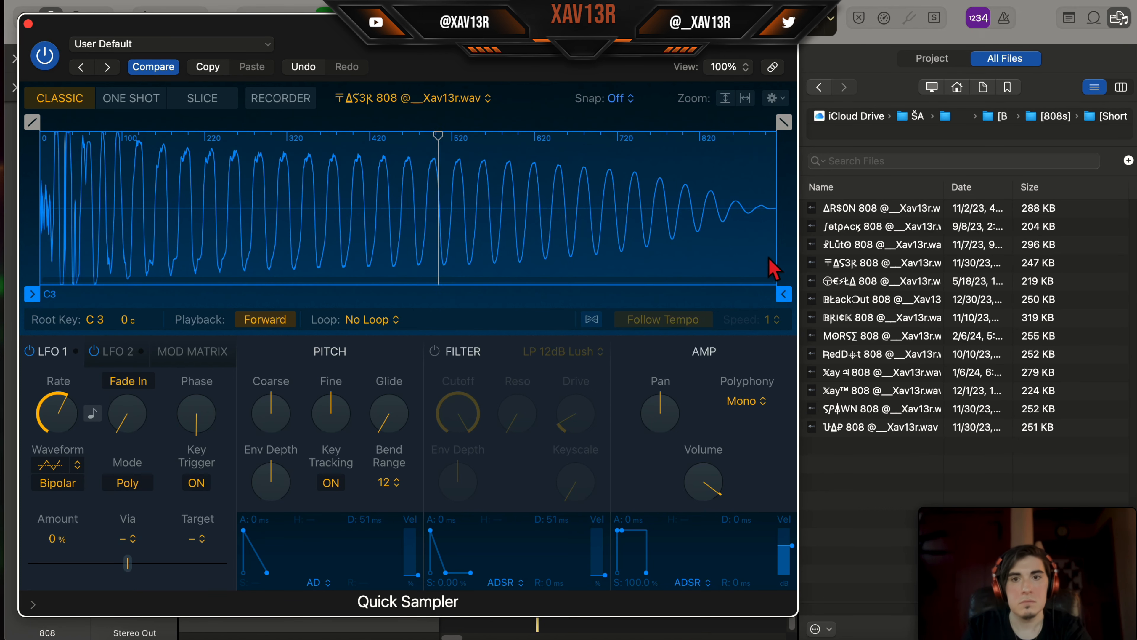
{"action": "left_click_drag", "start_coordinate": [849, 305], "coordinate": [363, 266]}
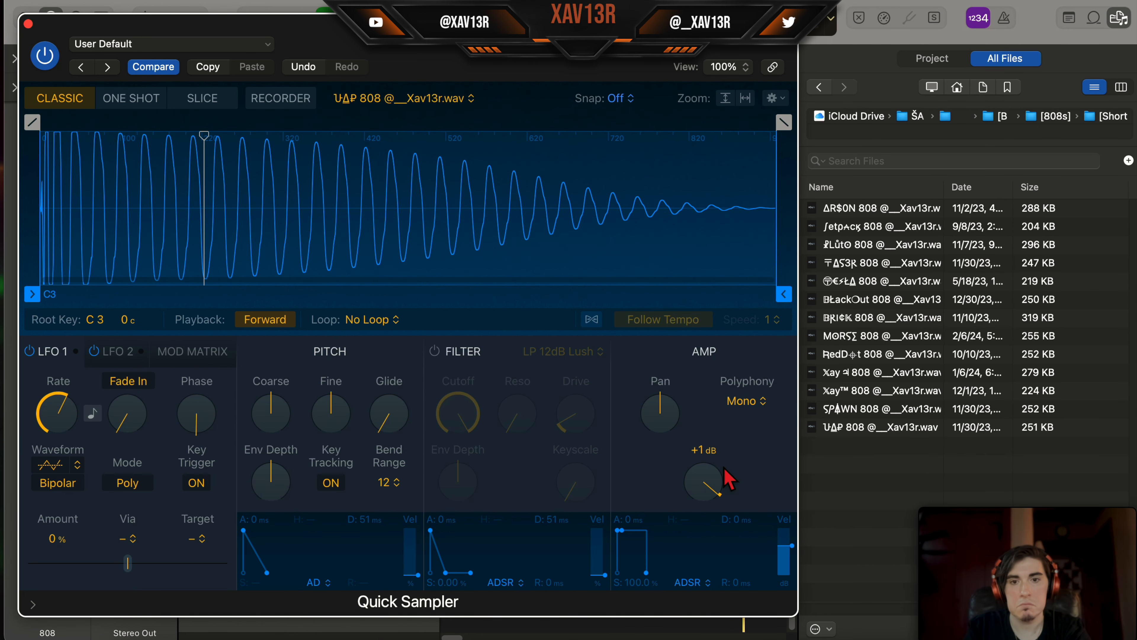
{"action": "left_click", "coordinate": [1121, 20]}
{"action": "left_click", "coordinate": [28, 24]}
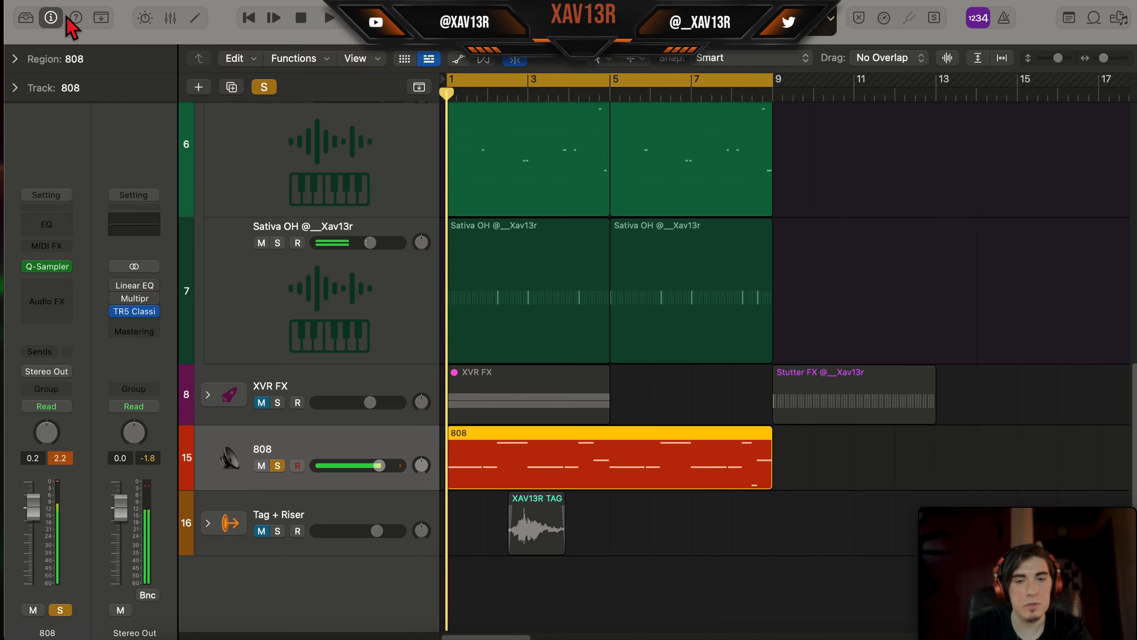
Step: Set the cycle range to the XVR Piano_bip_2_bip slices in bars 9 to 17 and play them back
{"action": "scroll", "coordinate": [942, 359], "scroll_direction": "up", "scroll_amount": 10}
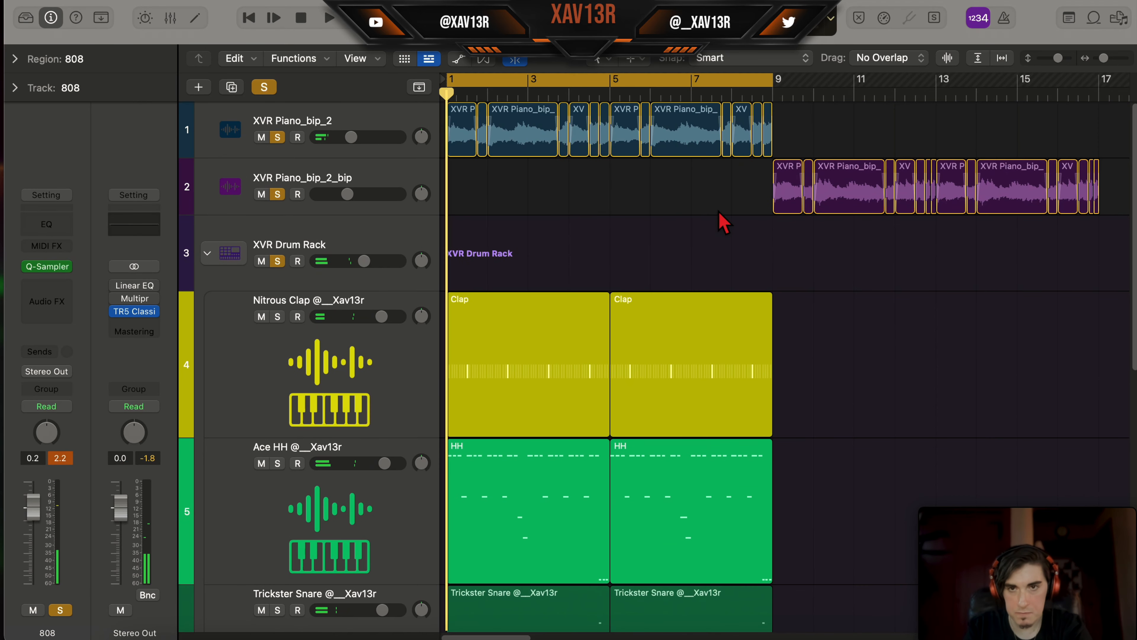
{"action": "left_click_drag", "start_coordinate": [712, 193], "coordinate": [1120, 209]}
{"action": "key", "text": "super+u"}
{"action": "key", "text": "space"}
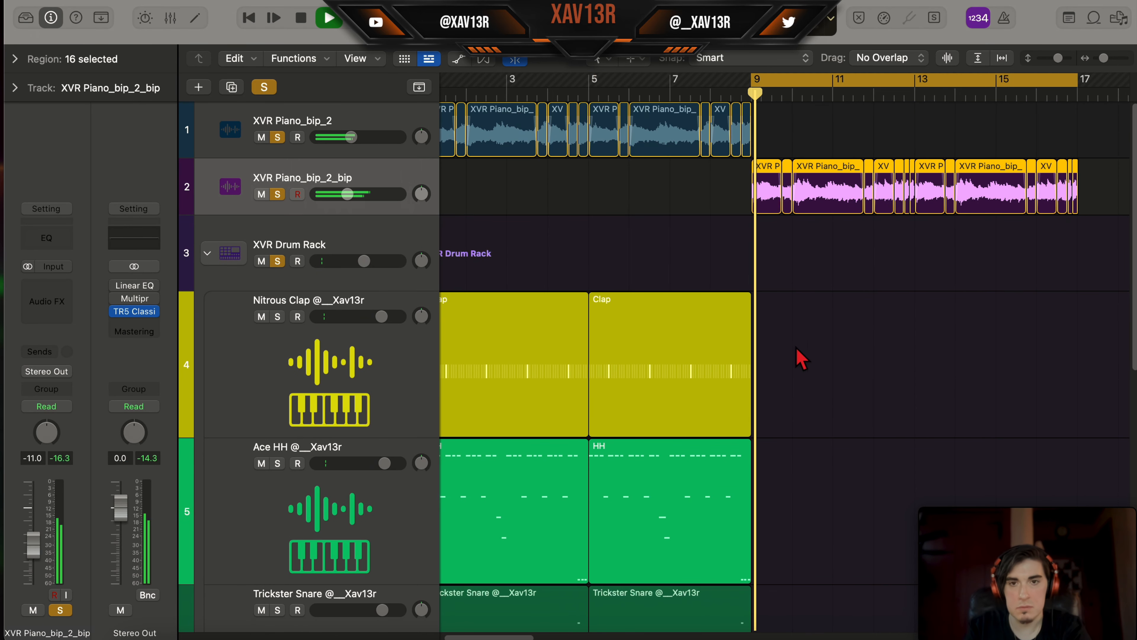
Step: Repeat the Clap and HH regions to bar 17 and raise the XVR Piano_bip_2_bip track volume slightly
{"action": "left_click_drag", "start_coordinate": [811, 394], "coordinate": [709, 461]}
{"action": "key", "text": "super+r"}
{"action": "key", "text": "super+r"}
{"action": "left_click_drag", "start_coordinate": [1040, 262], "coordinate": [837, 346]}
{"action": "left_click_drag", "start_coordinate": [347, 194], "coordinate": [351, 194]}
Step: Expand the XVR FX stack and program a 32-step Chant FX pattern at bar 9 with a hit on step 5
{"action": "scroll", "coordinate": [906, 317], "scroll_direction": "down", "scroll_amount": 8}
{"action": "left_click", "coordinate": [894, 371]}
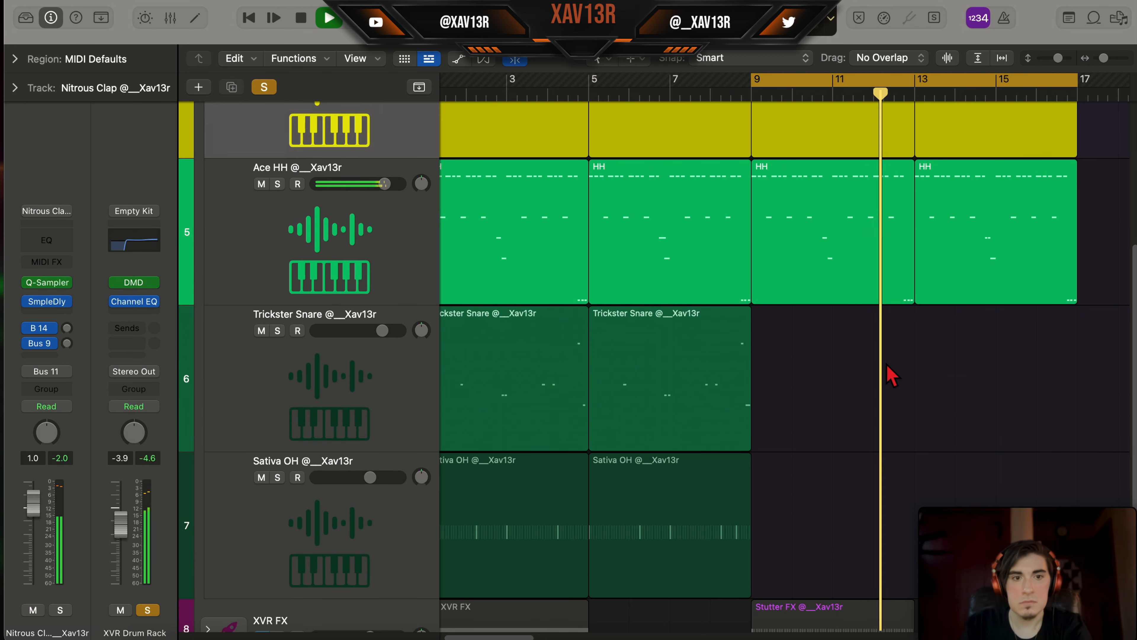
{"action": "scroll", "coordinate": [833, 371], "scroll_direction": "down", "scroll_amount": 1}
{"action": "scroll", "coordinate": [762, 347], "scroll_direction": "up", "scroll_amount": 4}
{"action": "scroll", "coordinate": [761, 347], "scroll_direction": "down", "scroll_amount": 8}
{"action": "key", "text": "space"}
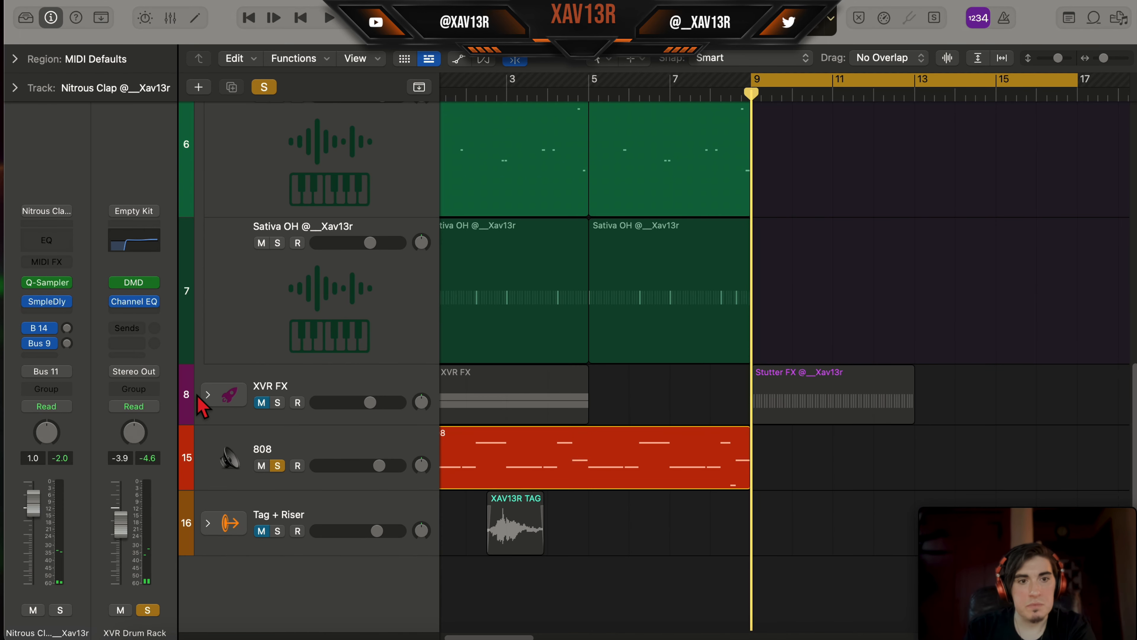
{"action": "left_click", "coordinate": [203, 394]}
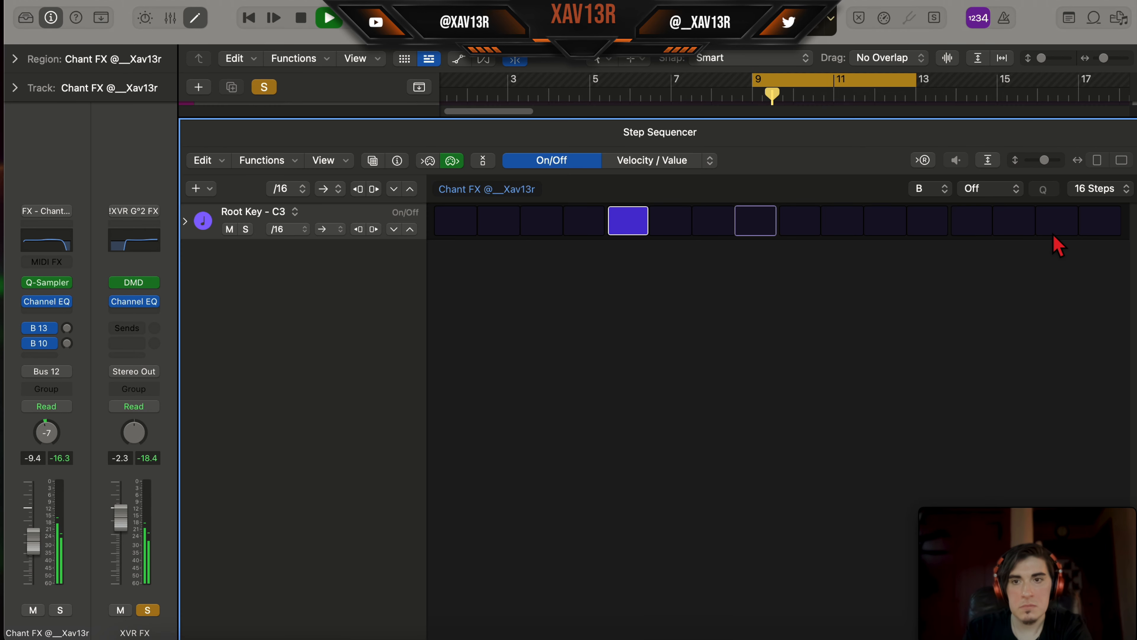
{"action": "left_click", "coordinate": [1096, 188]}
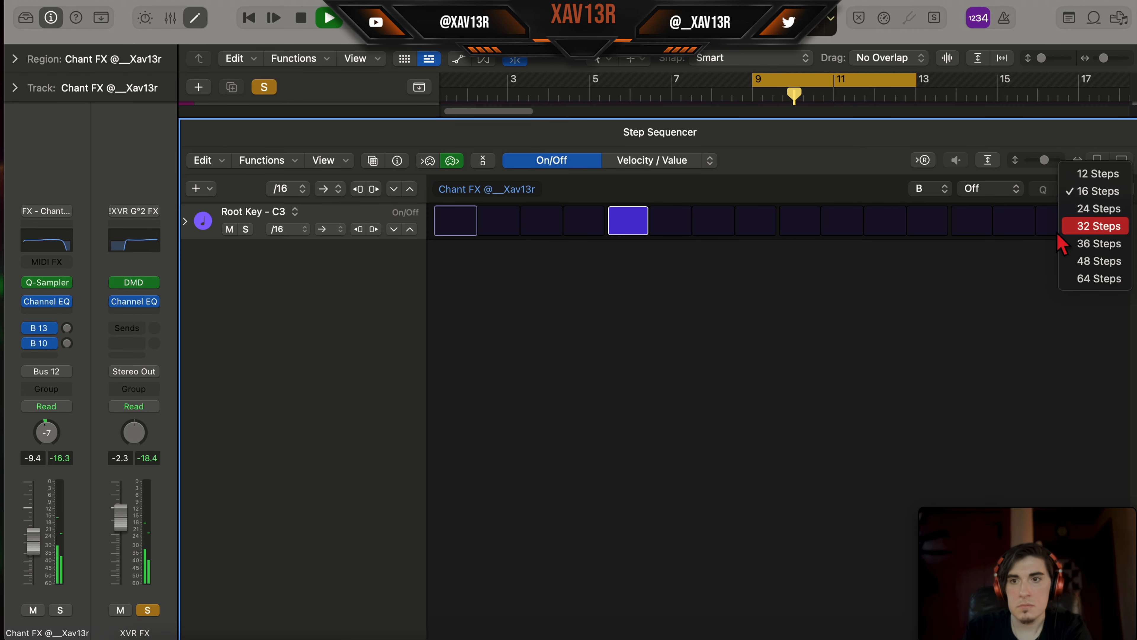
{"action": "left_click", "coordinate": [1089, 229]}
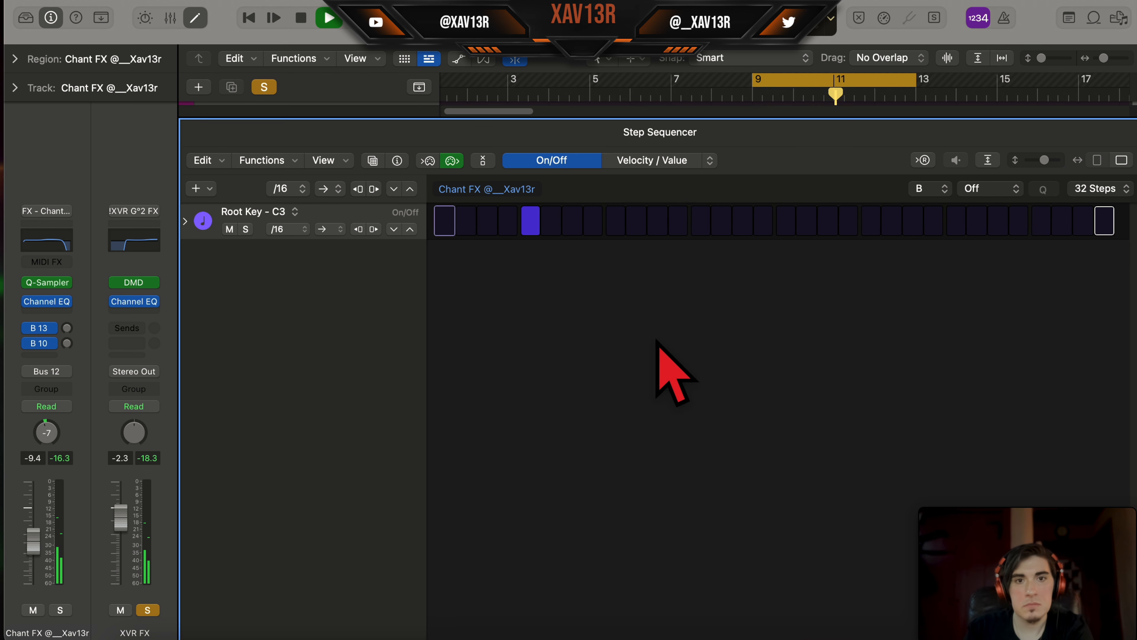
{"action": "key", "text": "e"}
Step: Repeat the Chant FX region so it also fills bars 13 to 17
{"action": "scroll", "coordinate": [864, 338], "scroll_direction": "up", "scroll_amount": 6}
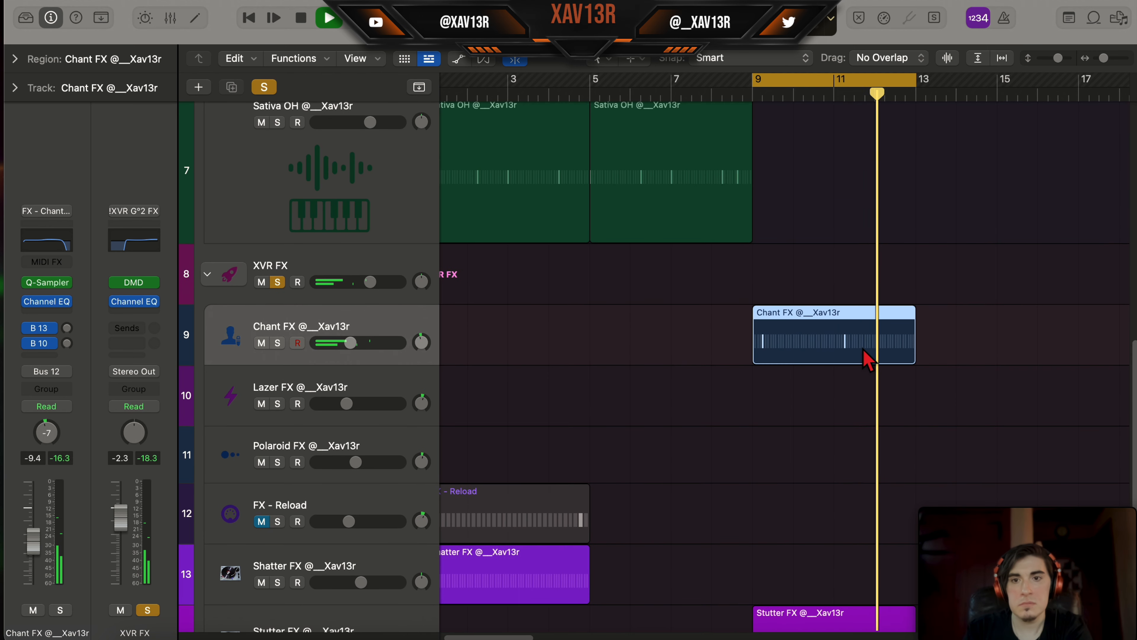
{"action": "key", "text": "super+r"}
{"action": "key", "text": "super+u"}
Step: Move the FX - Reload region to bar 9 and unmute its track
{"action": "left_click_drag", "start_coordinate": [1053, 305], "coordinate": [835, 384]}
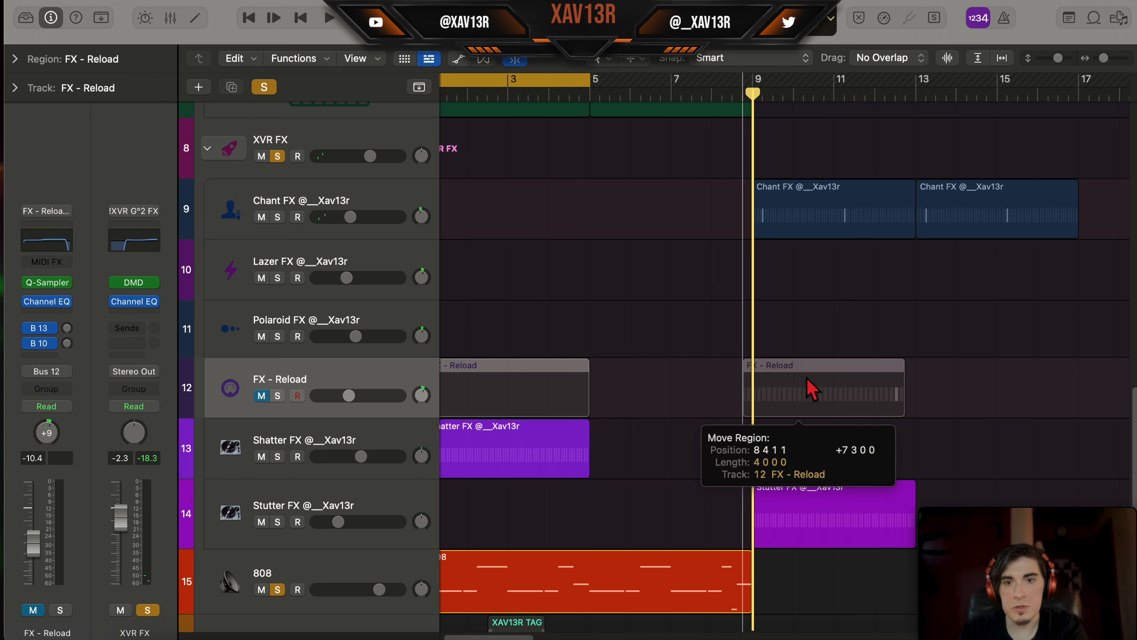
{"action": "left_click_drag", "start_coordinate": [812, 388], "coordinate": [808, 389]}
{"action": "left_click", "coordinate": [261, 395]}
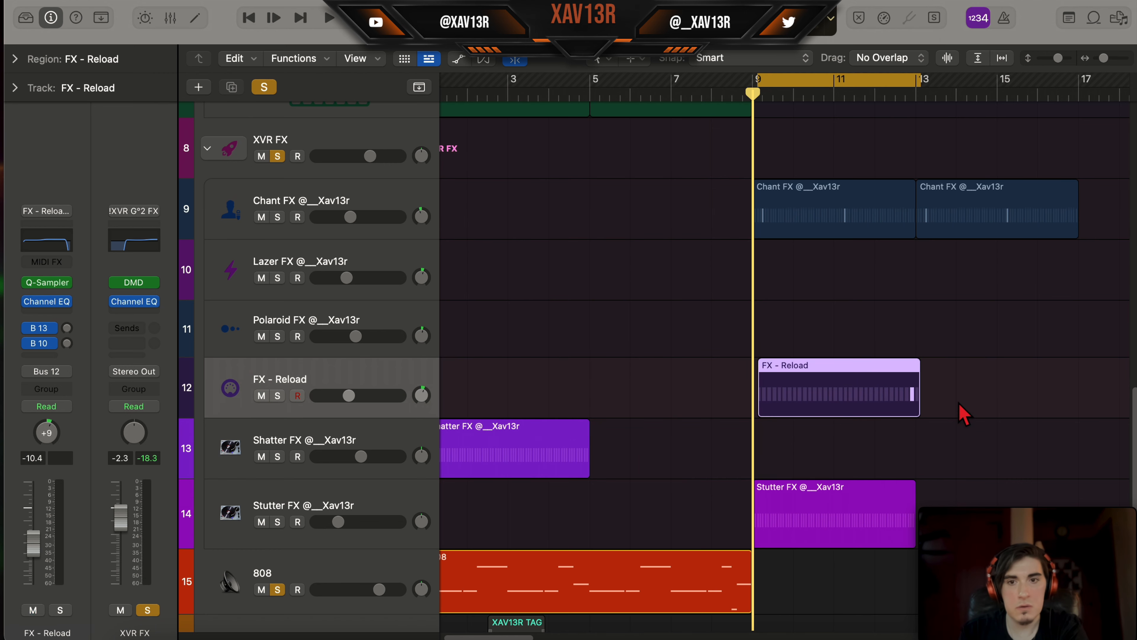
Step: Shift the FX - Reload hit earlier in its pattern, repeat the region to bar 17 and collapse the XVR FX stack
{"action": "key", "text": "e"}
{"action": "key", "text": "space"}
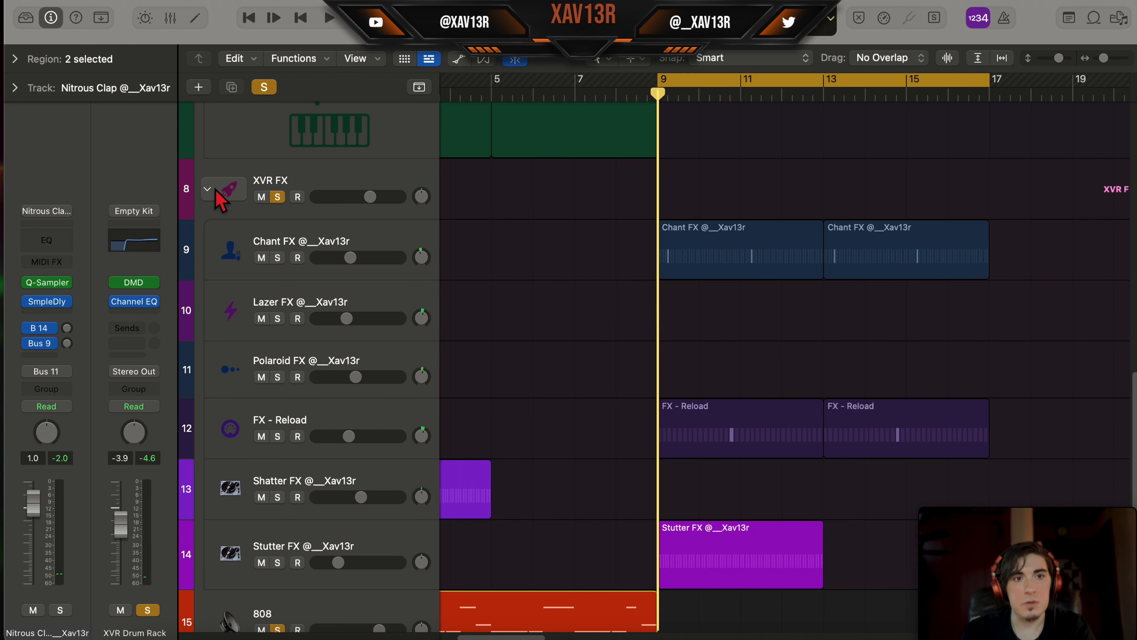
{"action": "left_click", "coordinate": [208, 189]}
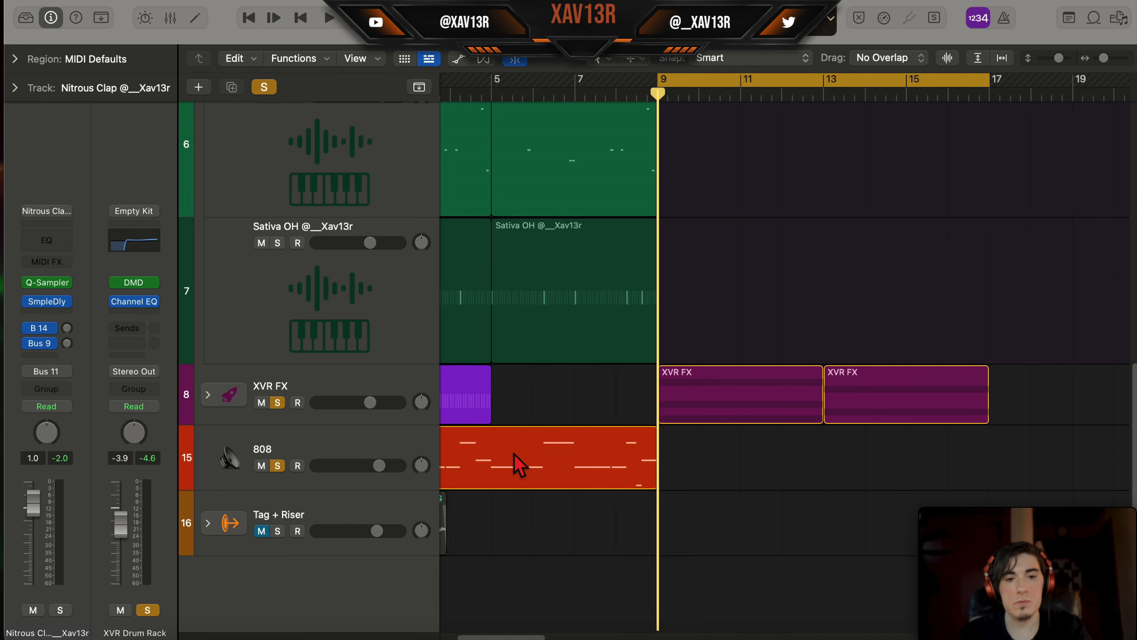
Step: Edit the 808 bassline for bars 9 to 17, extending the F#3 note in bar 16 up to the next note
{"action": "double_click", "coordinate": [528, 461]}
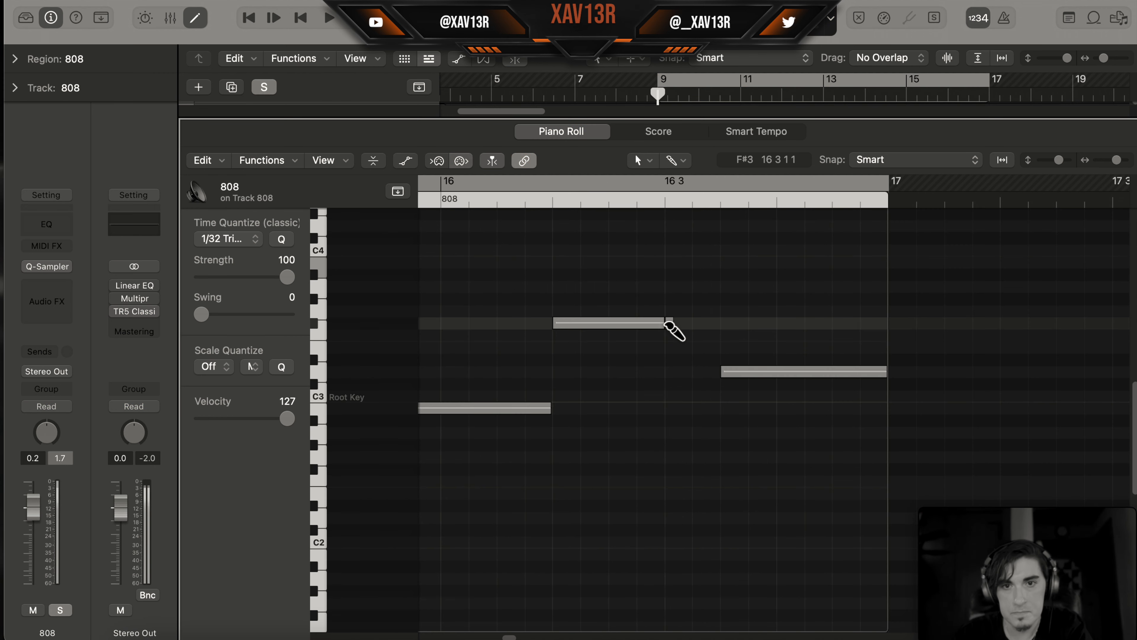
{"action": "left_click_drag", "start_coordinate": [672, 325], "coordinate": [714, 332]}
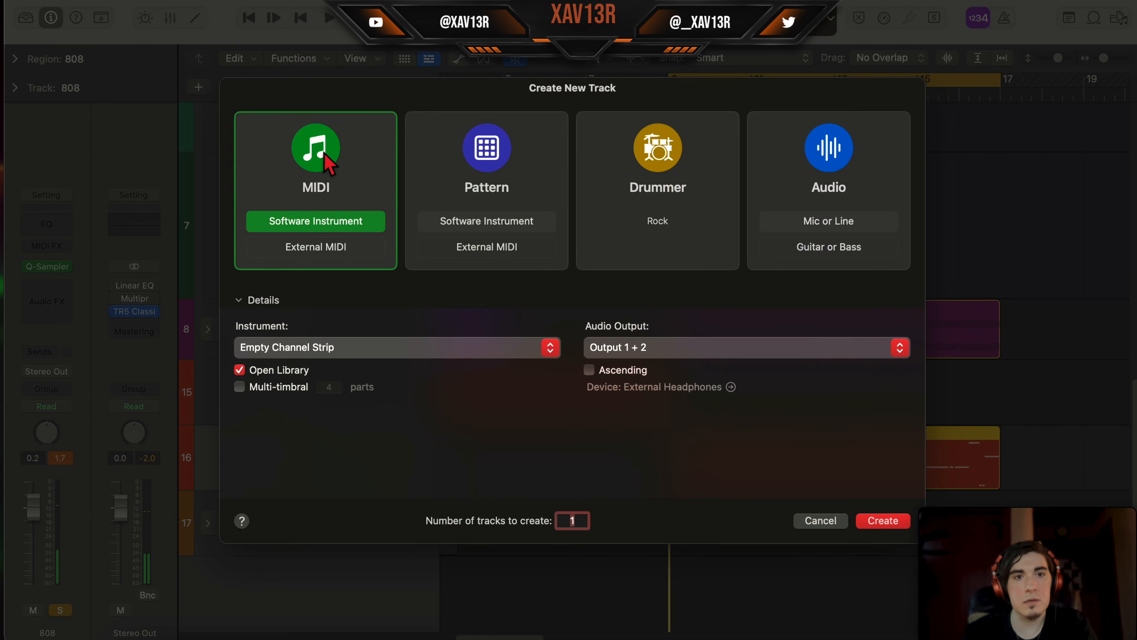
Step: Create a software instrument track with an empty Quick Sampler and browse all files back out of the short 808s folder
{"action": "double_click", "coordinate": [329, 162]}
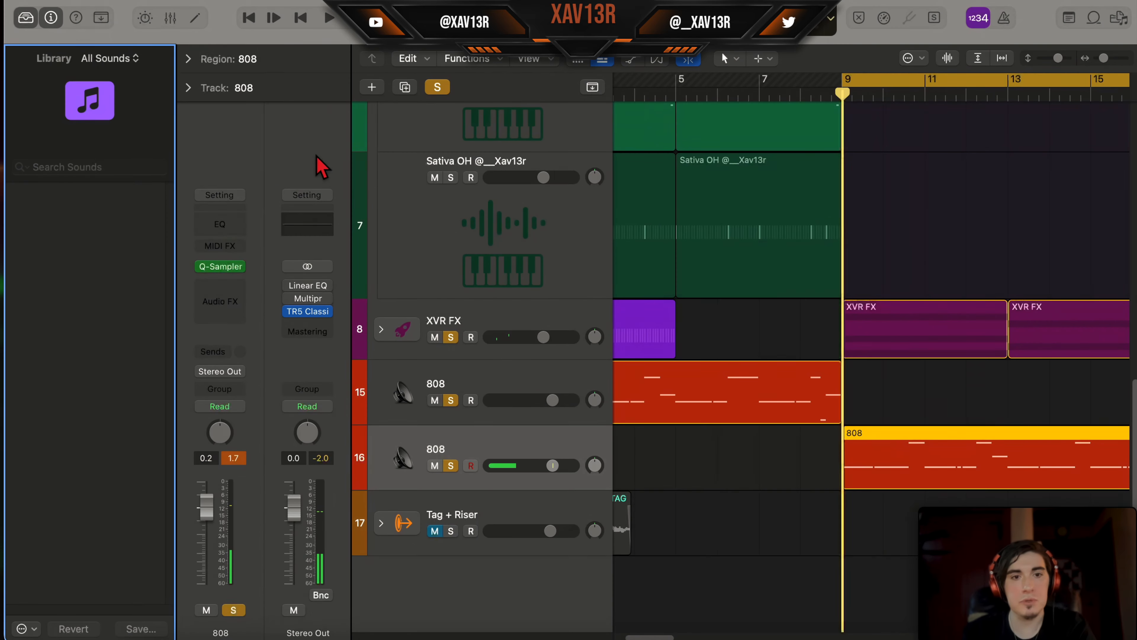
{"action": "left_click", "coordinate": [218, 268]}
{"action": "left_click", "coordinate": [250, 258]}
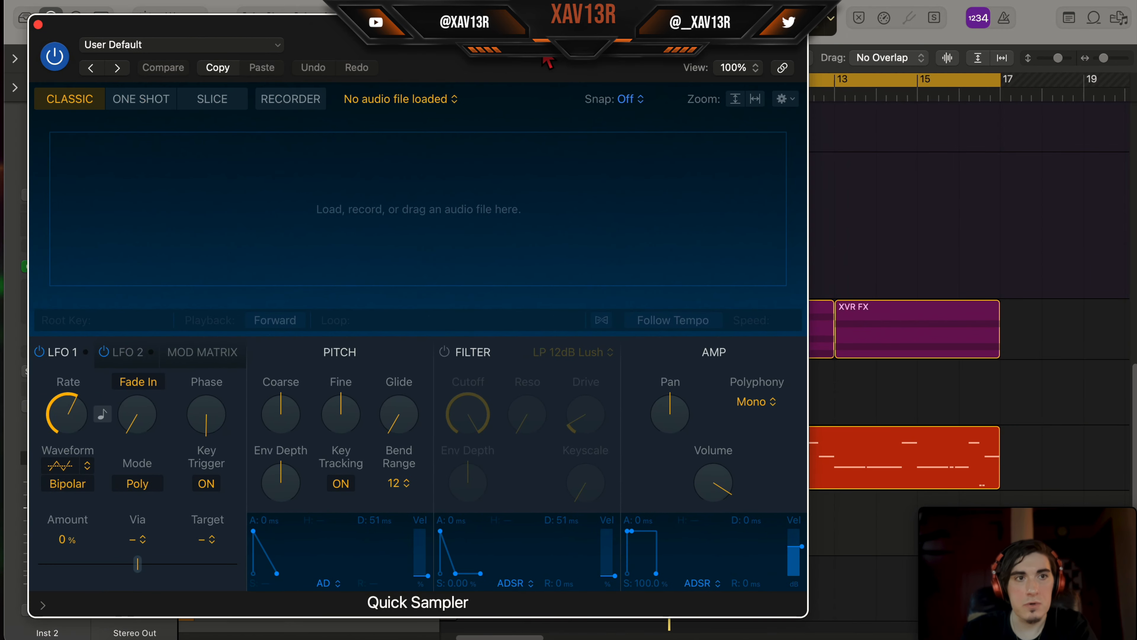
{"action": "left_click", "coordinate": [1119, 18]}
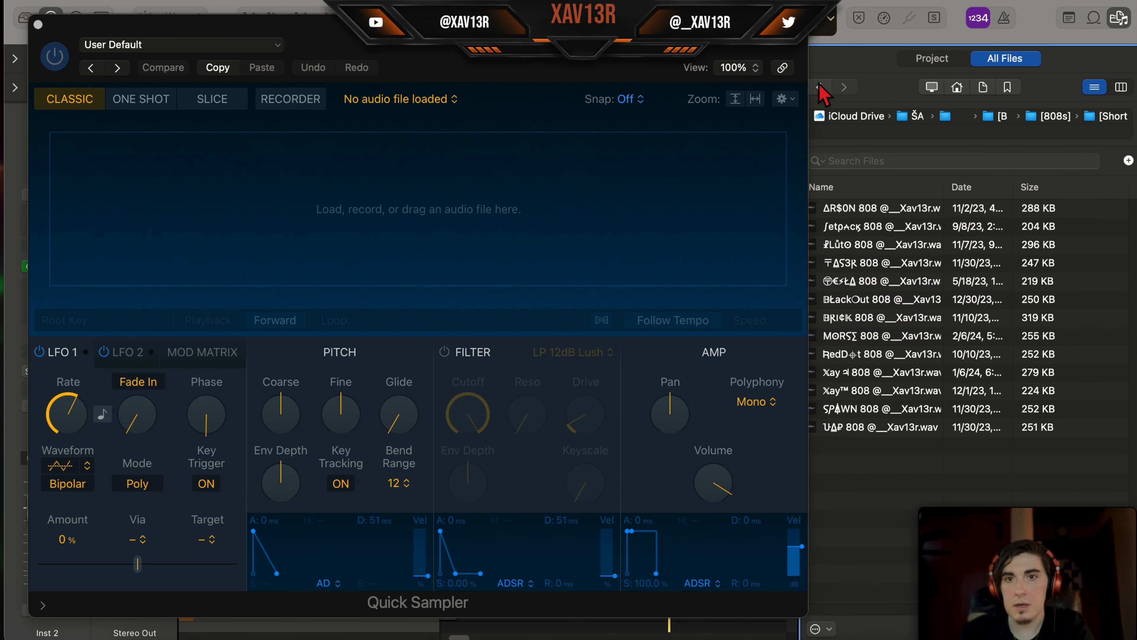
{"action": "left_click", "coordinate": [824, 89]}
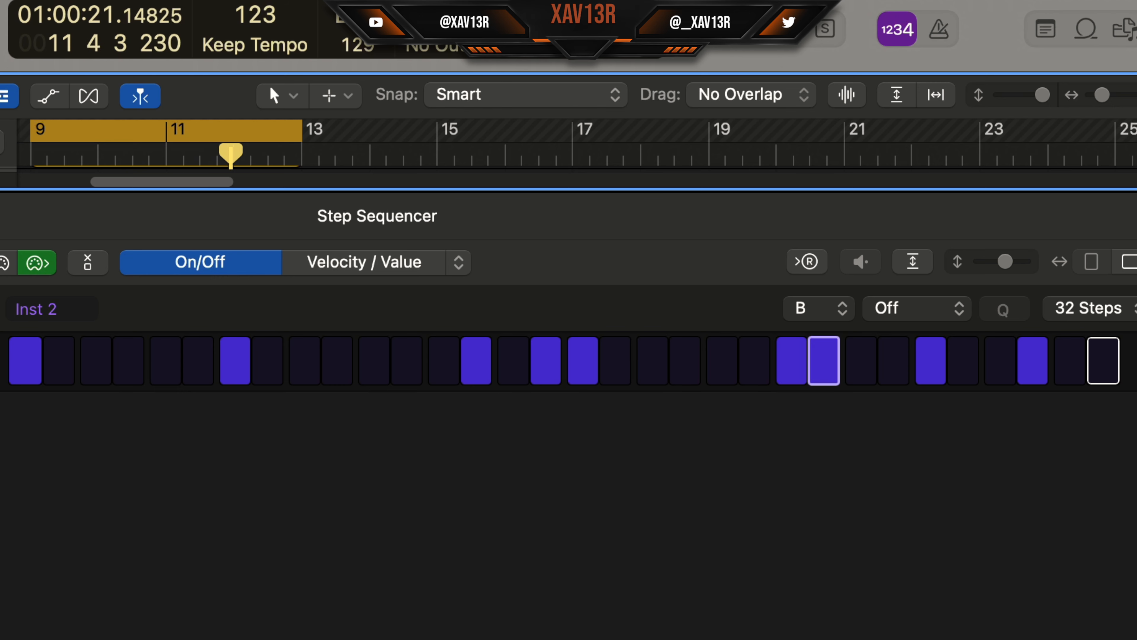
Step: Close the Step Sequencer, raise the volume of the 808 track for bars 9 to 17 to 0.8 dB and stop playback
{"action": "key", "text": "e"}
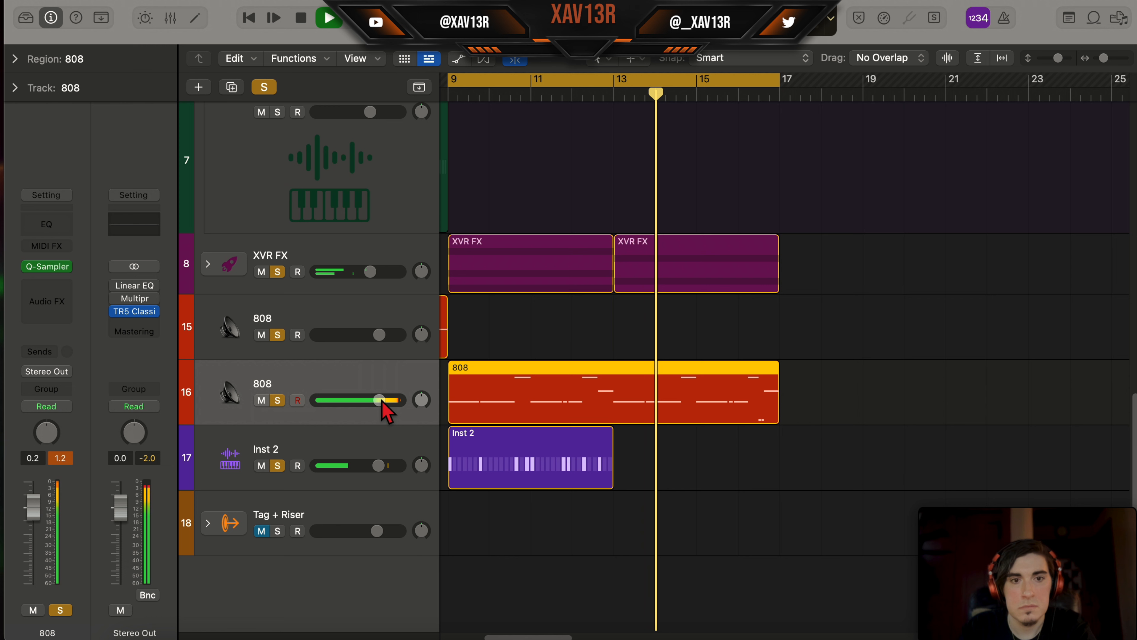
{"action": "left_click_drag", "start_coordinate": [384, 401], "coordinate": [386, 402]}
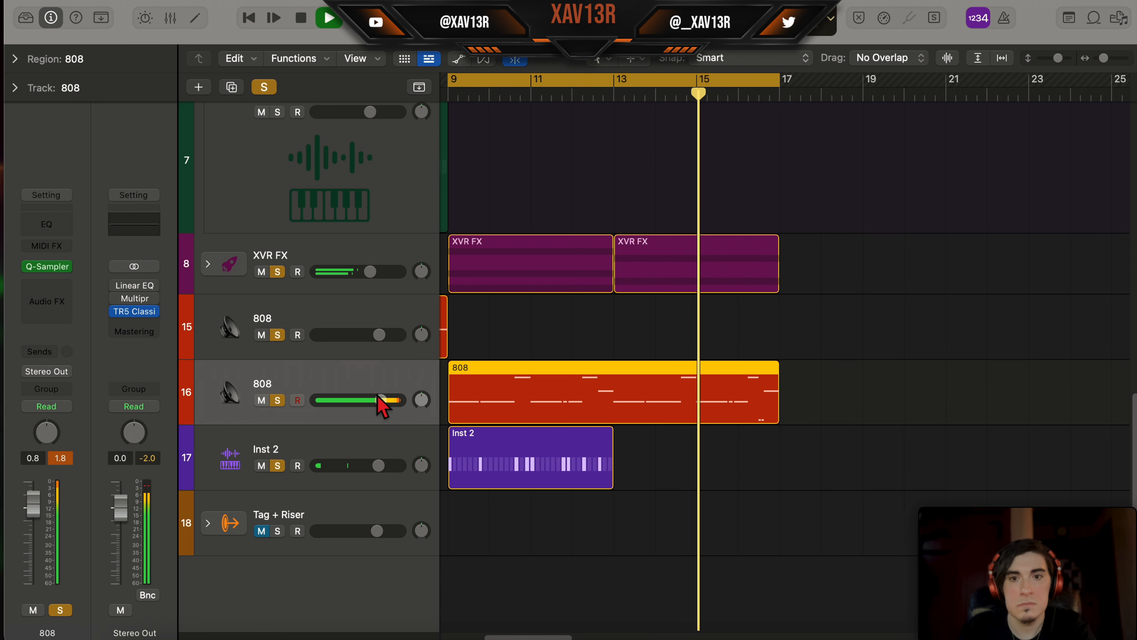
{"action": "mouse_move", "coordinate": [122, 312]}
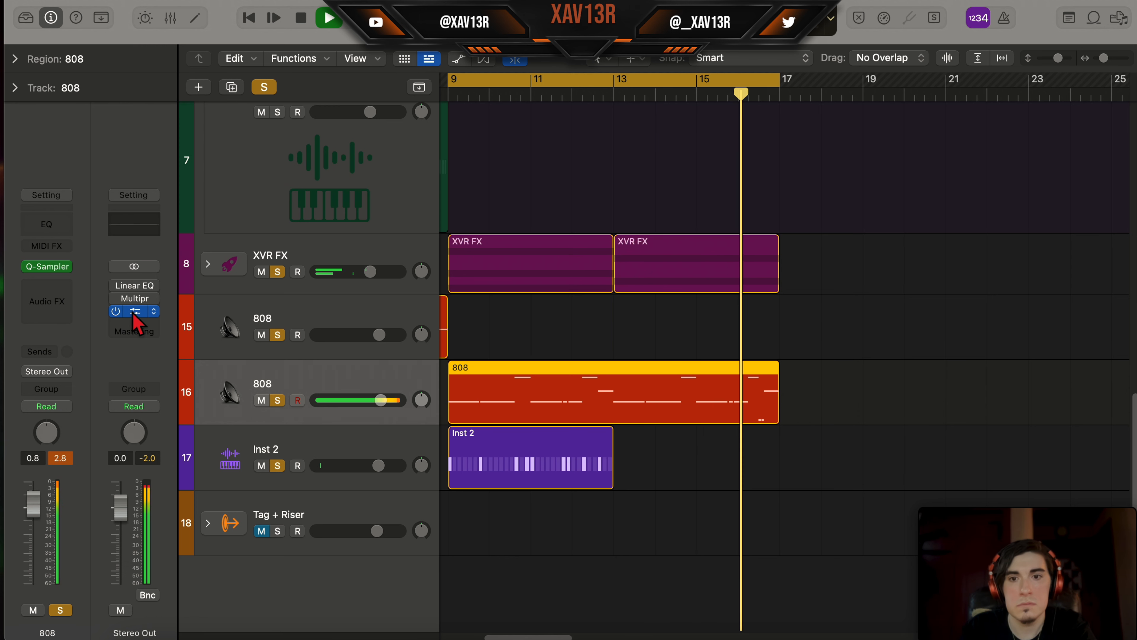
{"action": "key", "text": "space"}
{"action": "scroll", "coordinate": [688, 262], "scroll_direction": "down", "scroll_amount": 5}
{"action": "scroll", "coordinate": [681, 265], "scroll_direction": "up", "scroll_amount": 15}
{"action": "scroll", "coordinate": [967, 119], "scroll_direction": "right", "scroll_amount": 1}
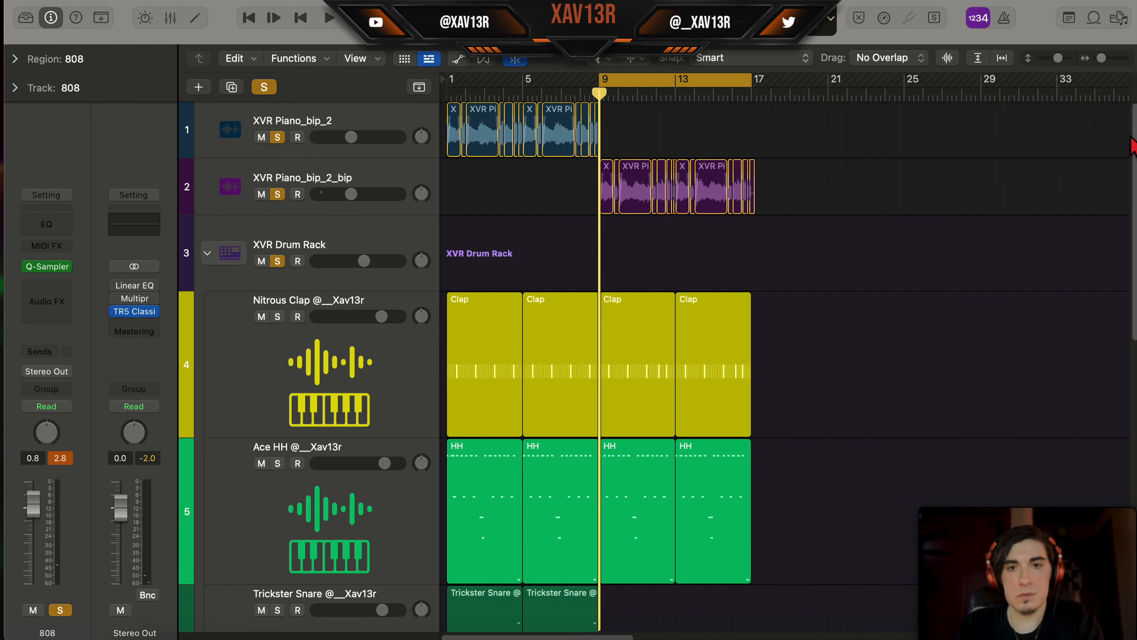
{"action": "scroll", "coordinate": [934, 161], "scroll_direction": "up", "scroll_amount": 5}
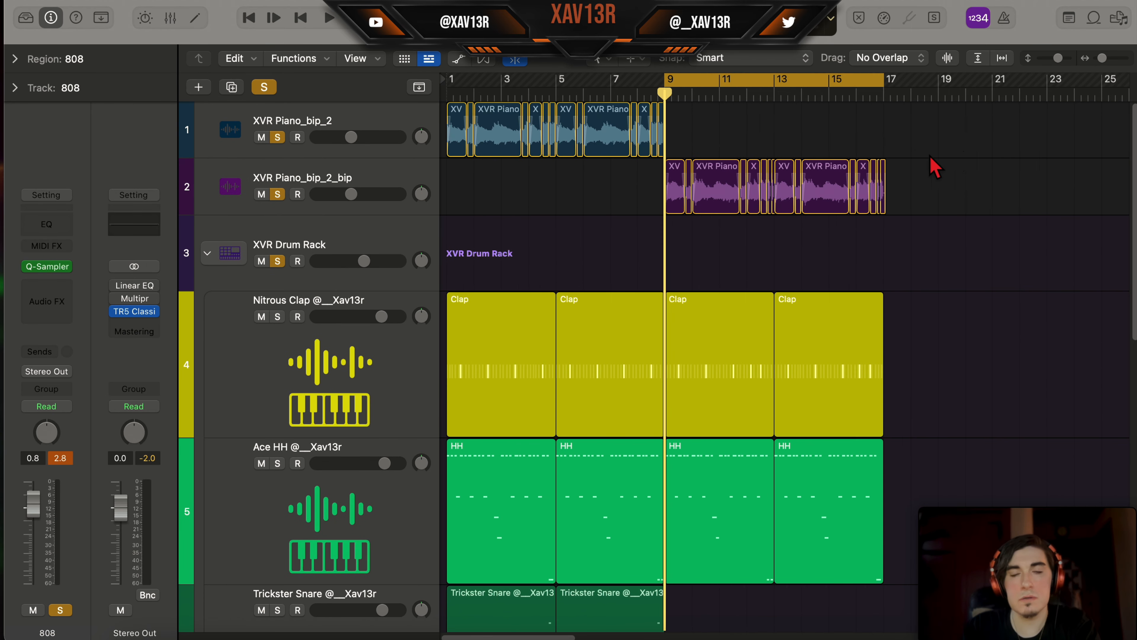